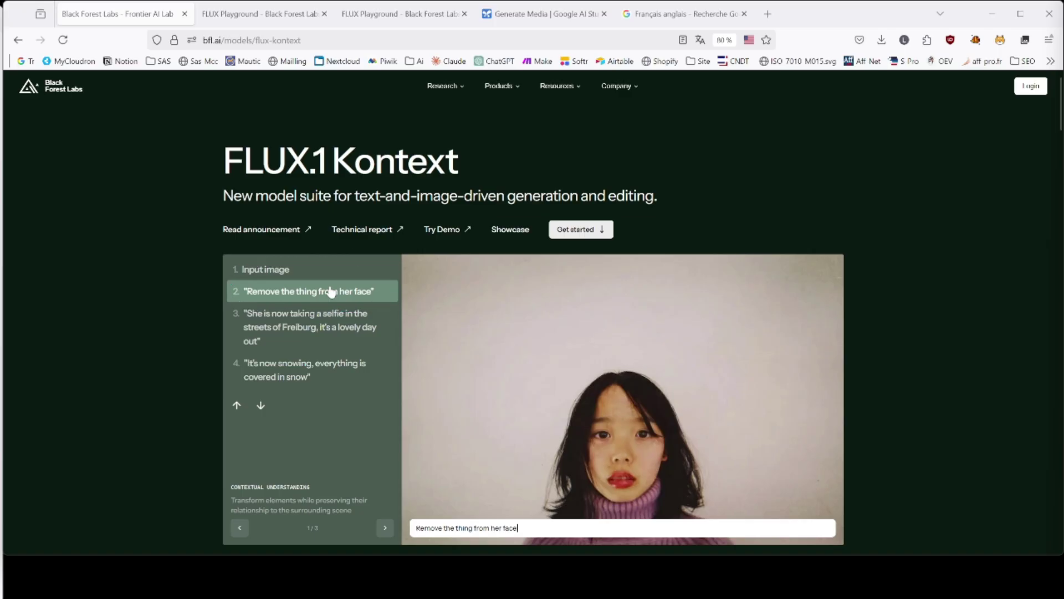
View the FLUX.1 Kontext demo edits for the Freiburg street selfie and the snow-covered scene
{"action": "left_click", "coordinate": [342, 323]}
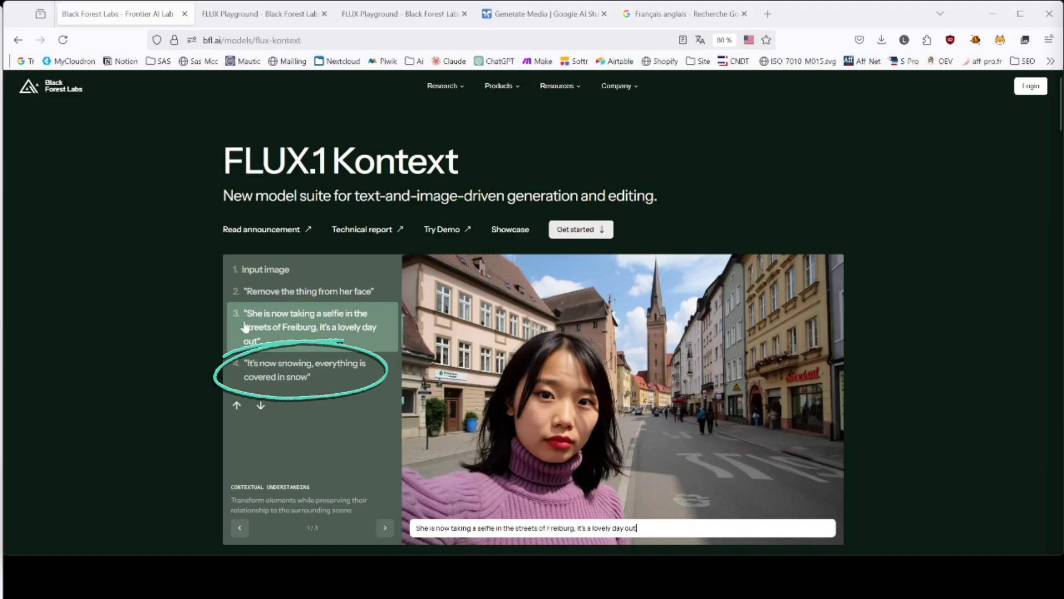
{"action": "left_click", "coordinate": [317, 371]}
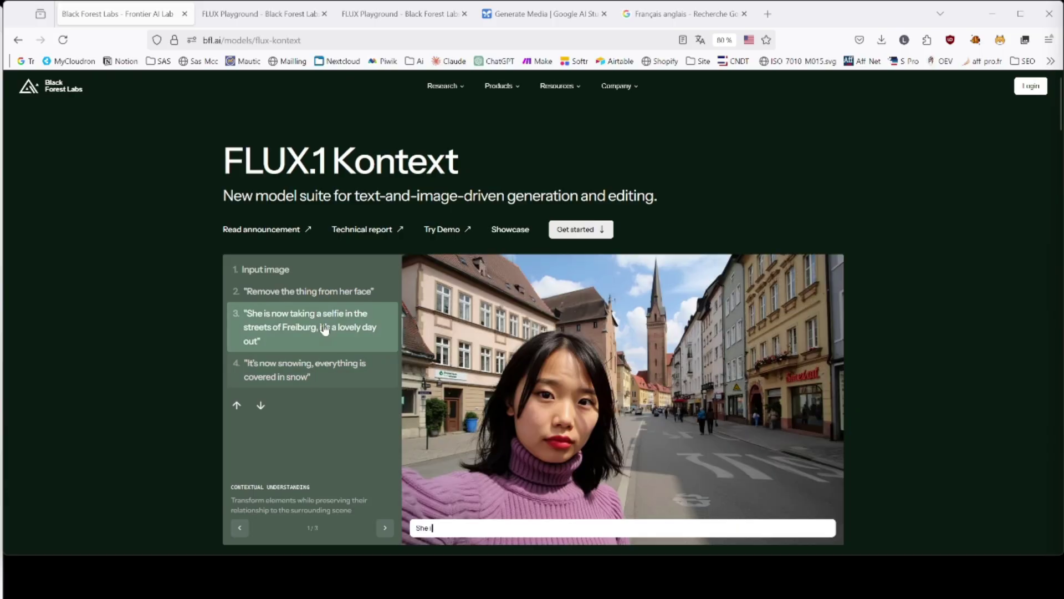
{"action": "mouse_move", "coordinate": [327, 332]}
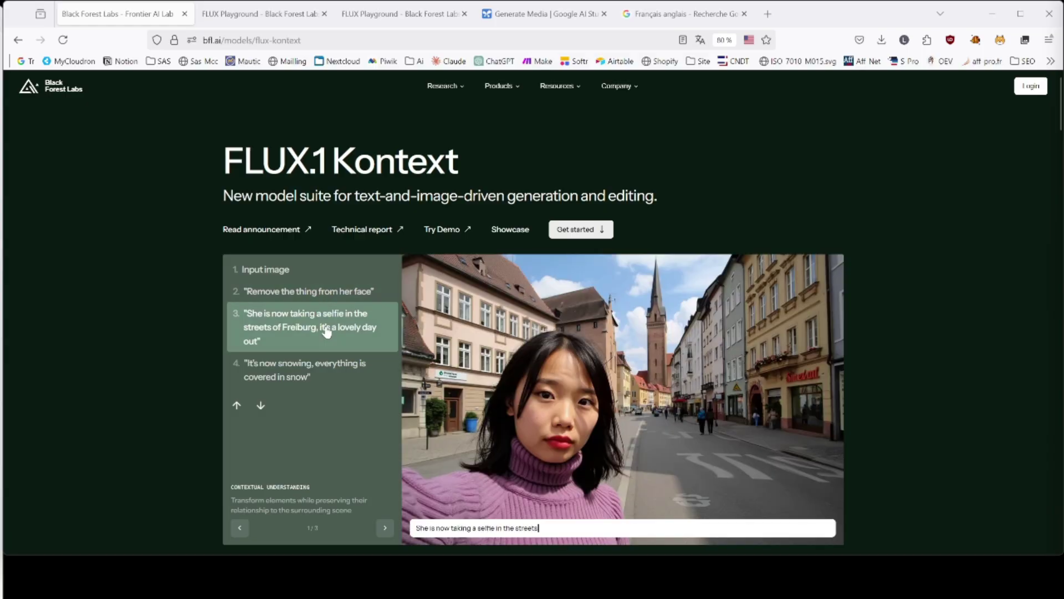
{"action": "mouse_move", "coordinate": [335, 371]}
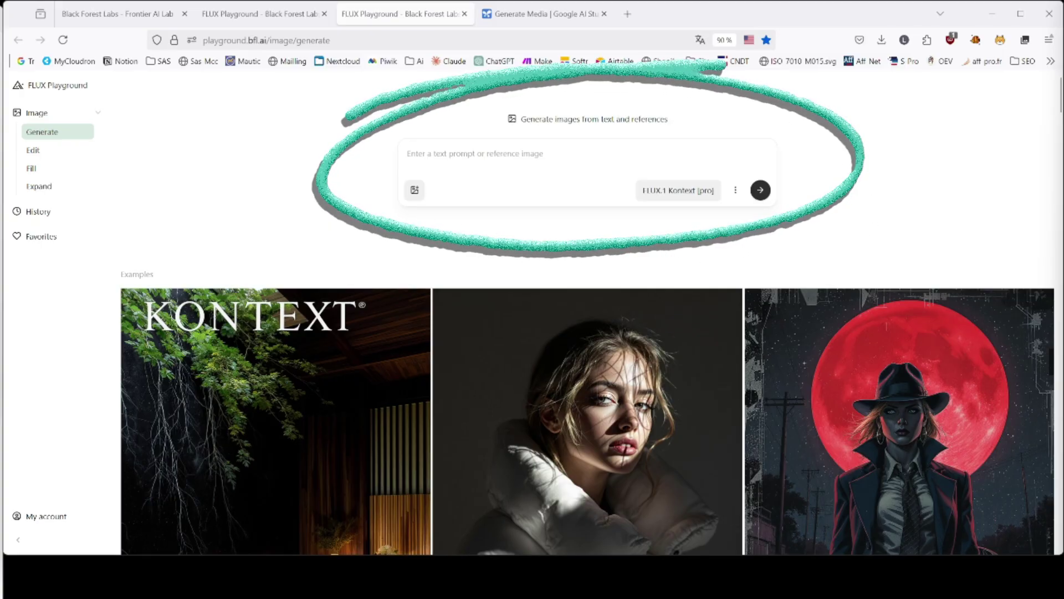
Add the image "tasse" from the Téléchargements folder as the reference image for the generation prompt
{"action": "left_click", "coordinate": [414, 190]}
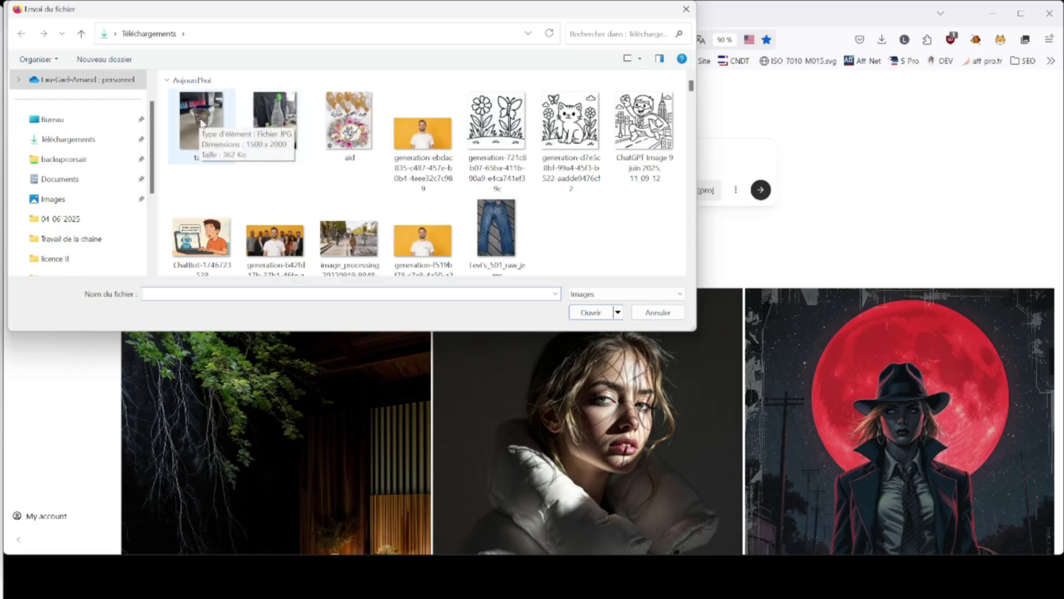
{"action": "left_click", "coordinate": [202, 123]}
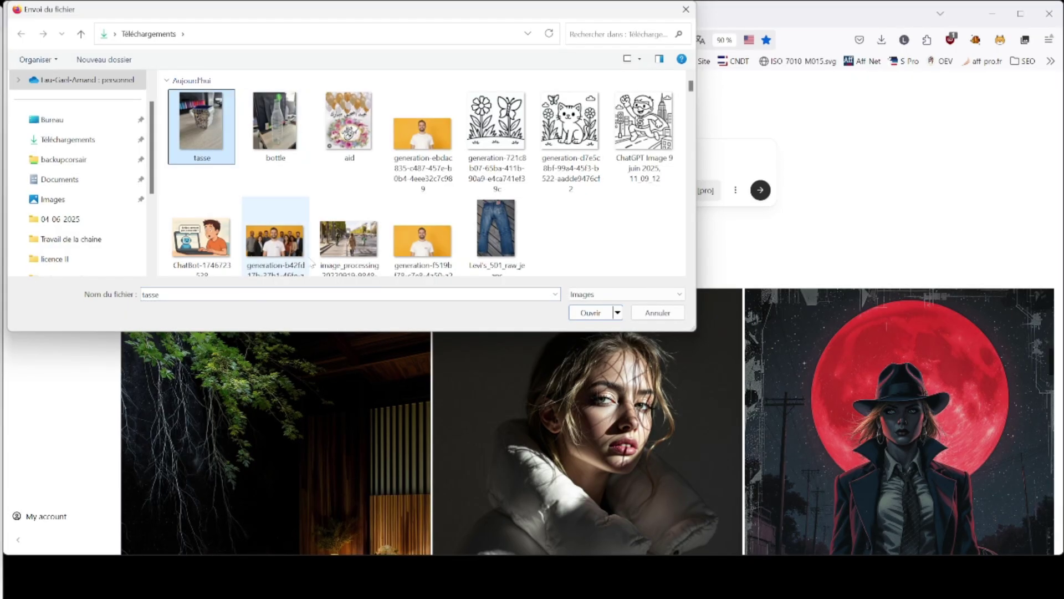
{"action": "left_click", "coordinate": [591, 312]}
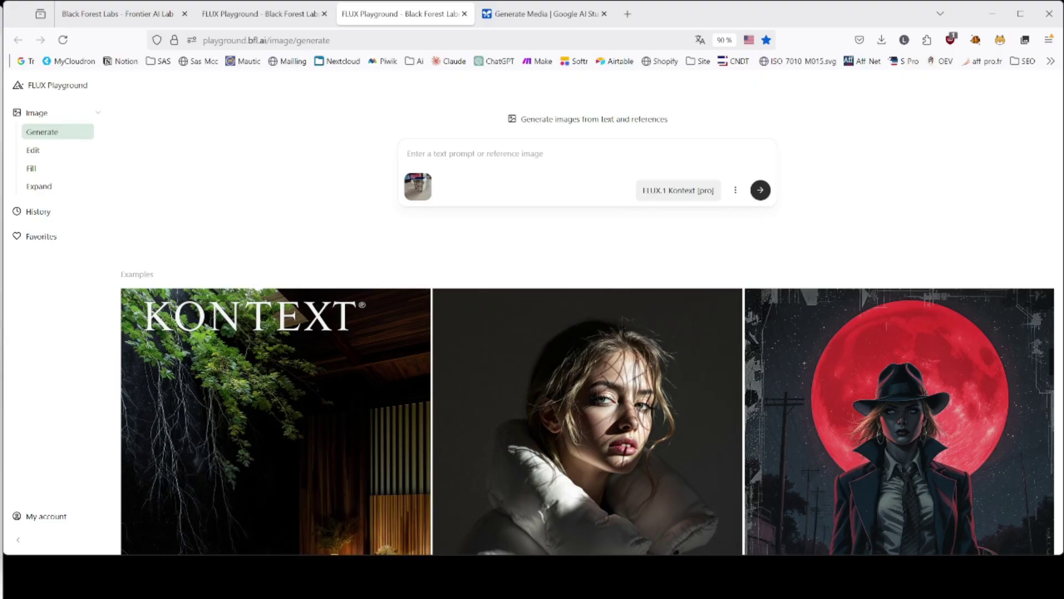
Look at the original bottle and patterned cup photos in the WhatsApp viewer, then minimize it
{"action": "left_click", "coordinate": [317, 595]}
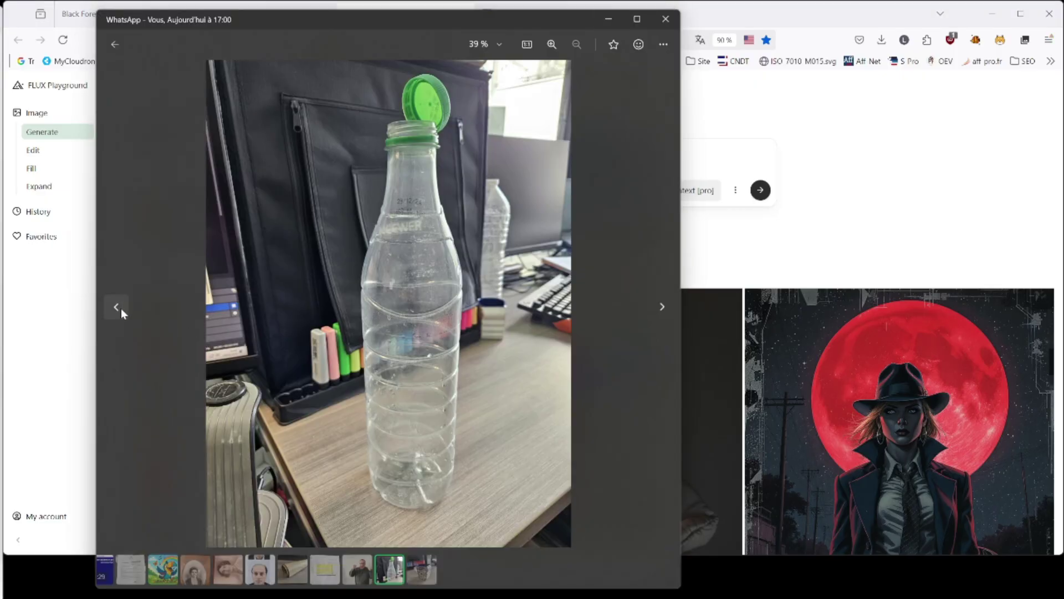
{"action": "left_click", "coordinate": [417, 572]}
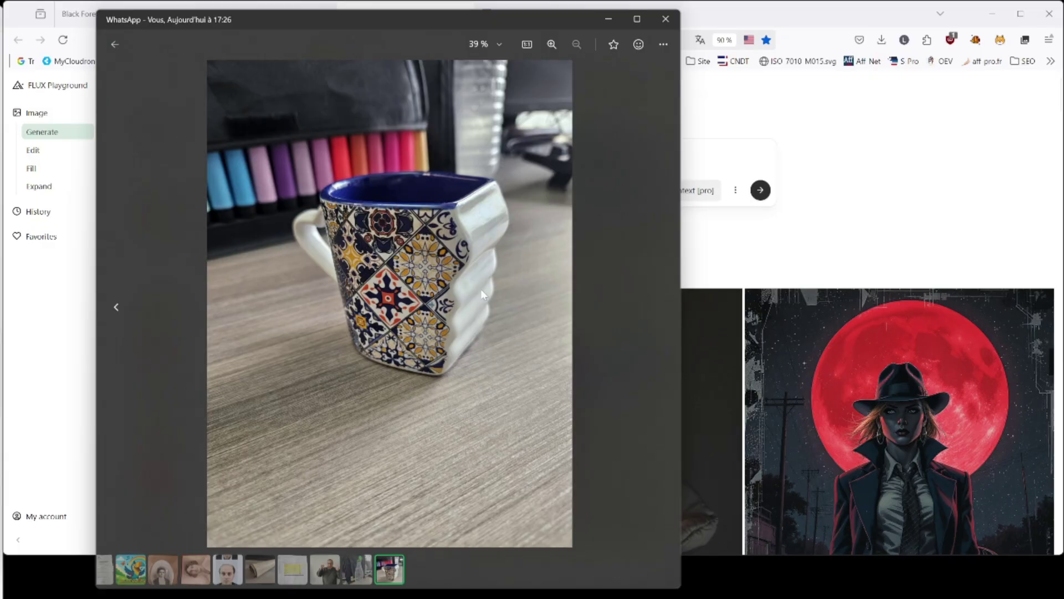
{"action": "left_click", "coordinate": [613, 22]}
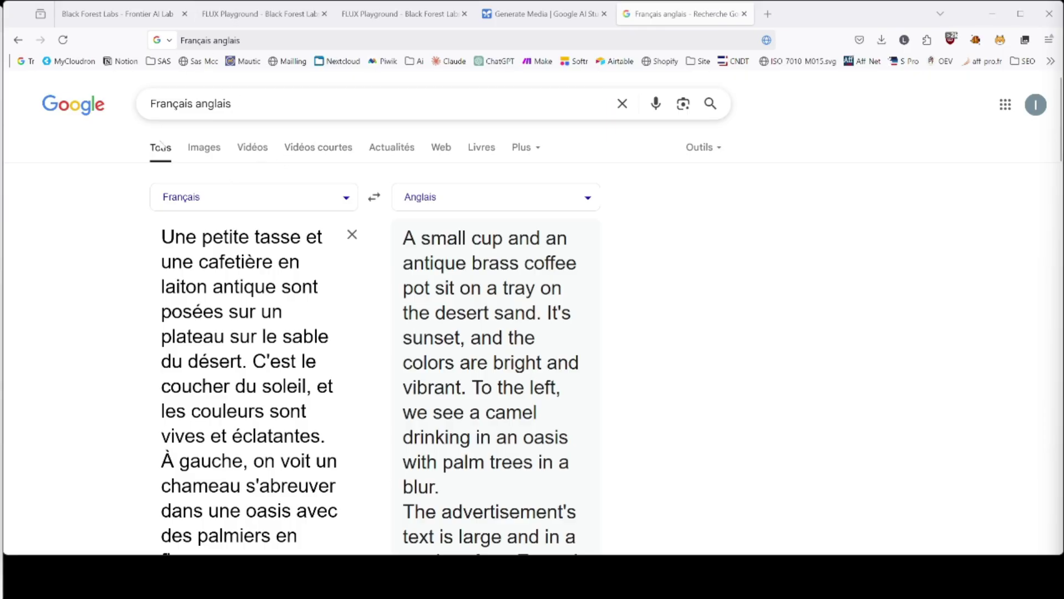
Read the French-to-English translation of the desert cup and coffee pot prompt and view the generated "Instants éternels" advertisement
{"action": "left_click", "coordinate": [253, 40]}
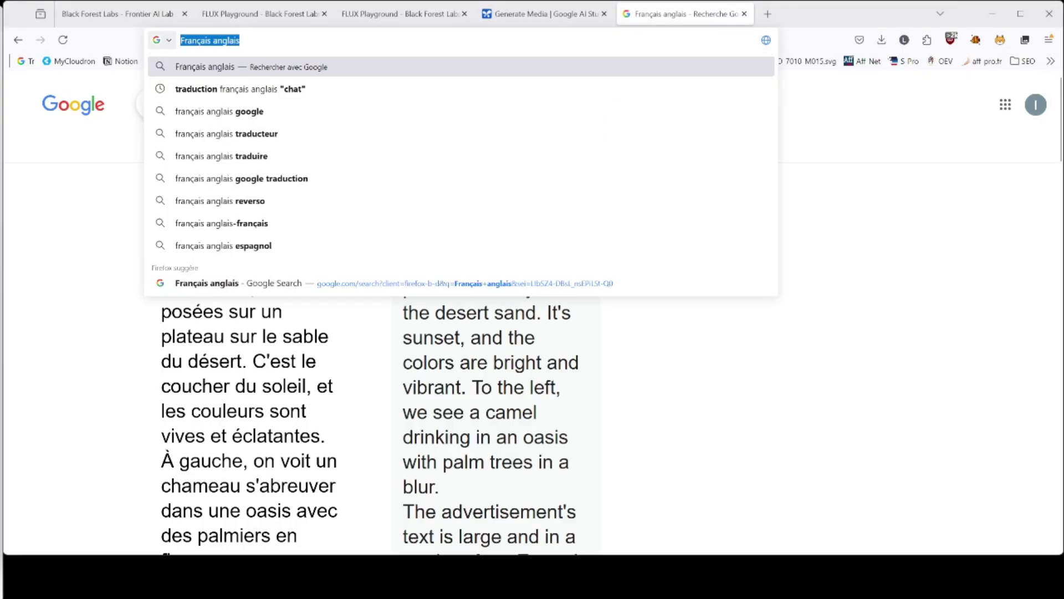
{"action": "left_click", "coordinate": [87, 246]}
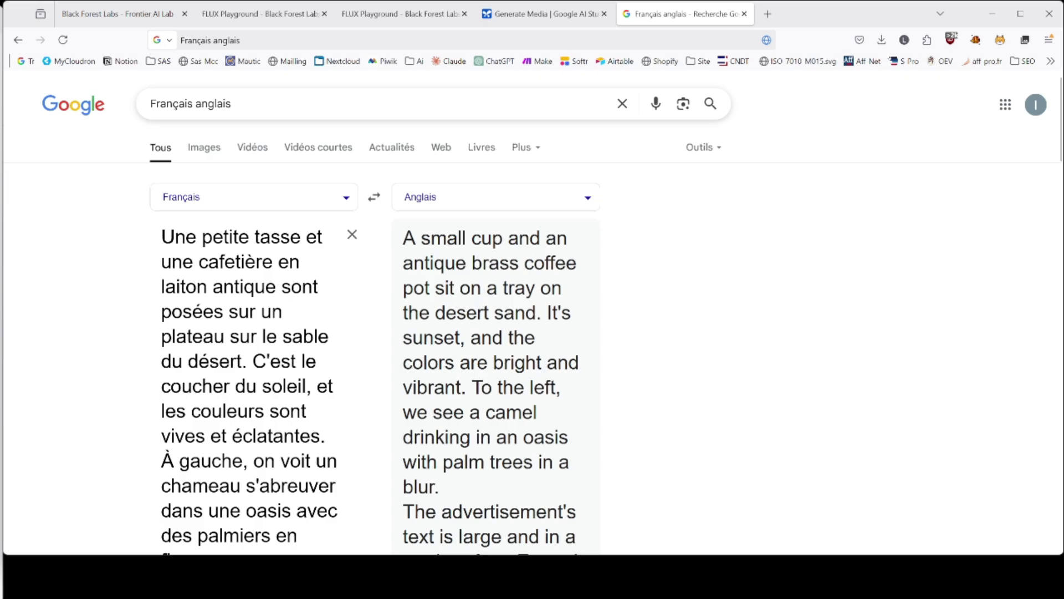
{"action": "scroll", "coordinate": [533, 332], "scroll_direction": "down", "scroll_amount": 2}
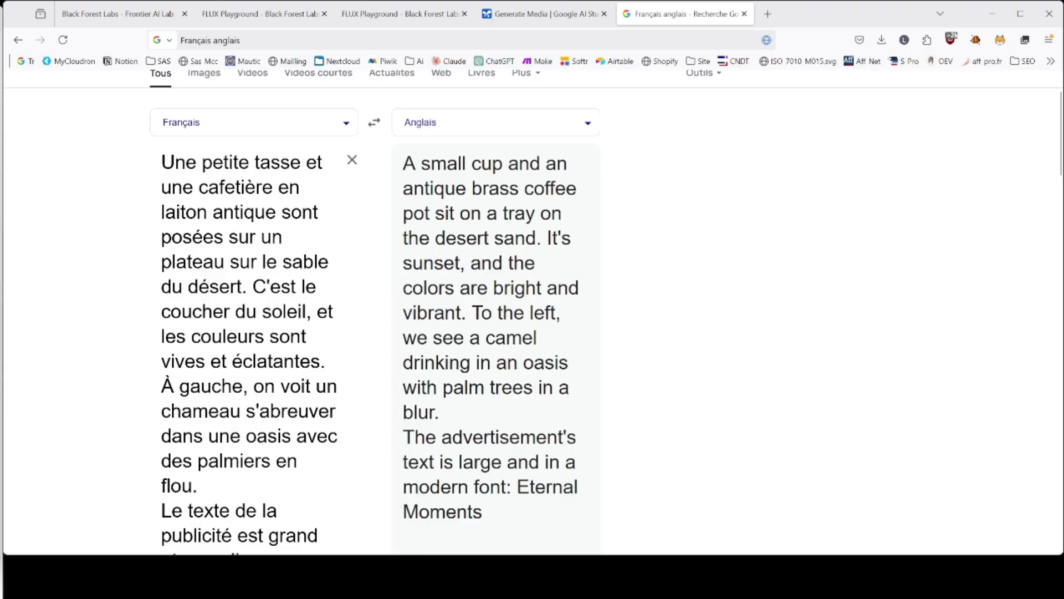
{"action": "left_click", "coordinate": [243, 16]}
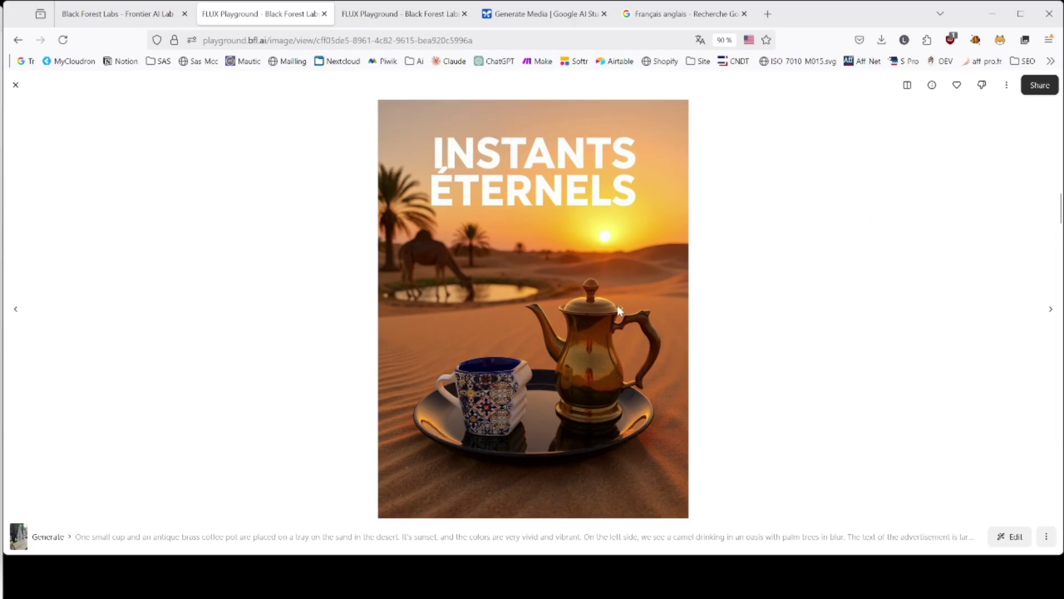
Compare the rest of the translated prompt, including the advertisement's text and font, with the generated desert image
{"action": "left_click", "coordinate": [677, 14]}
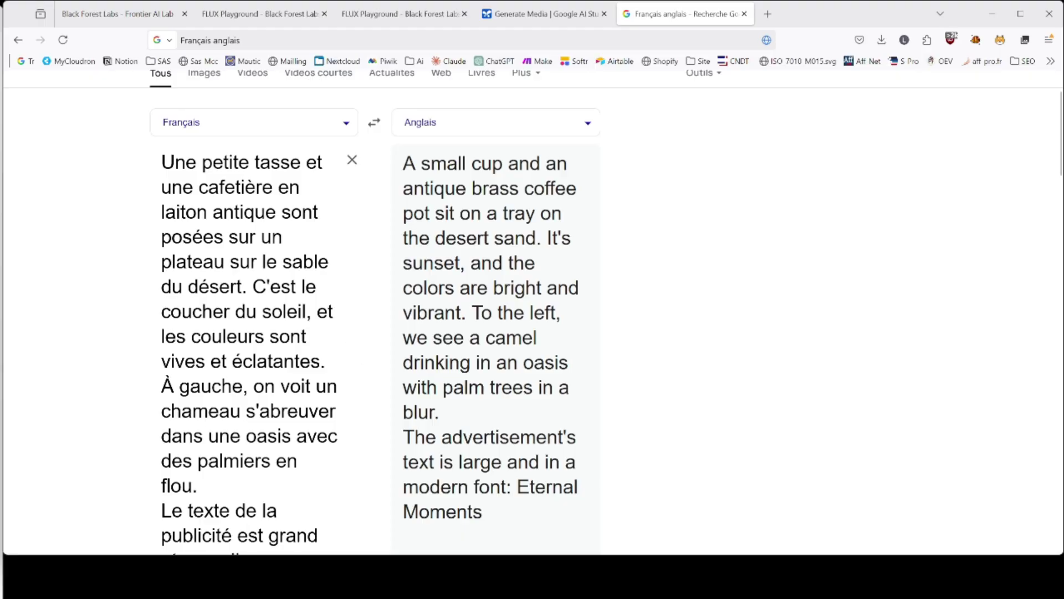
{"action": "scroll", "coordinate": [532, 321], "scroll_direction": "down", "scroll_amount": 2}
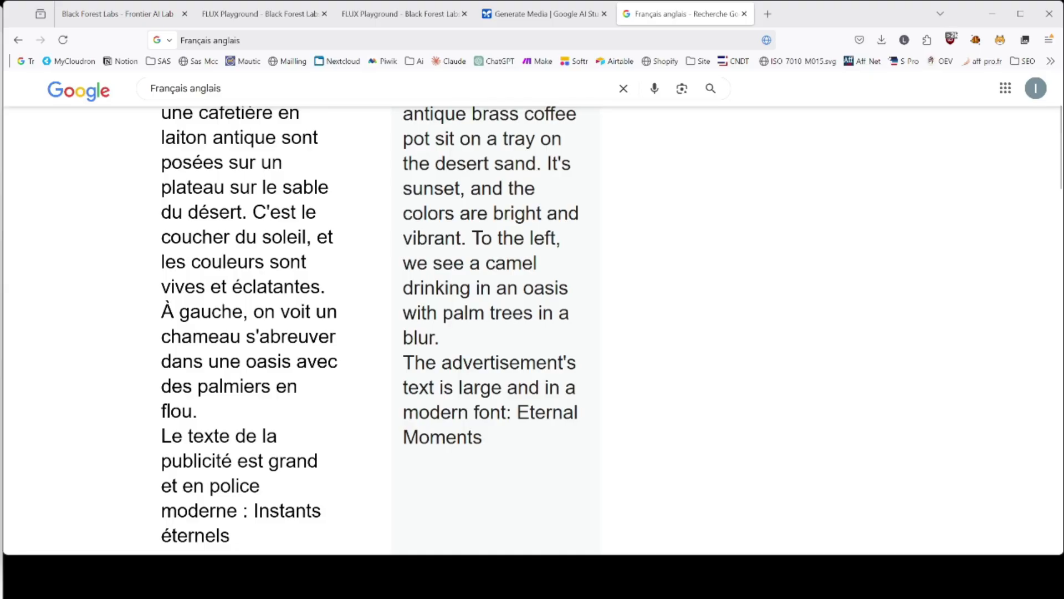
{"action": "left_click", "coordinate": [304, 17]}
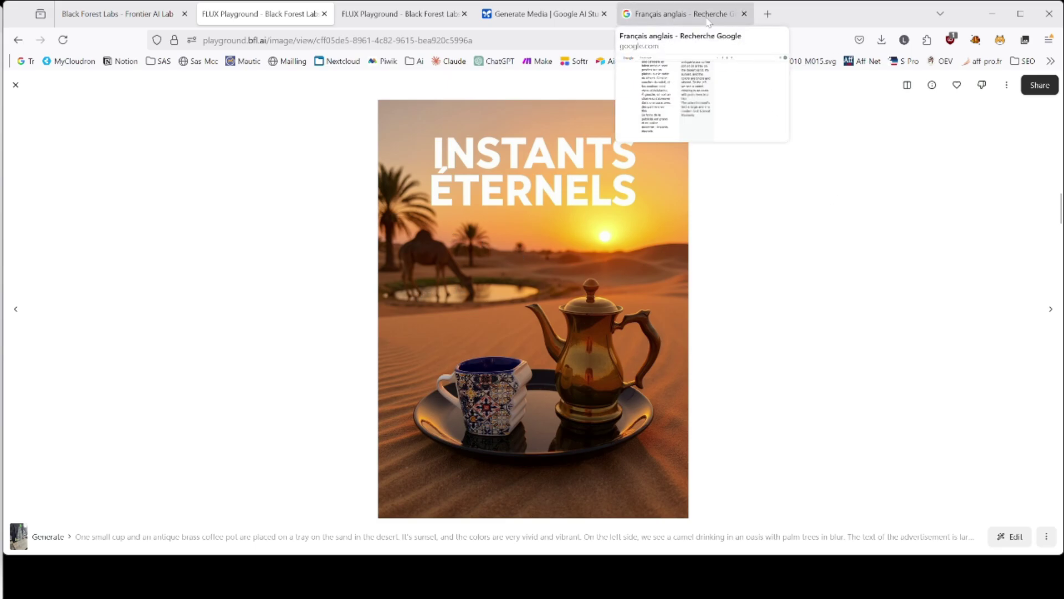
{"action": "left_click", "coordinate": [680, 16]}
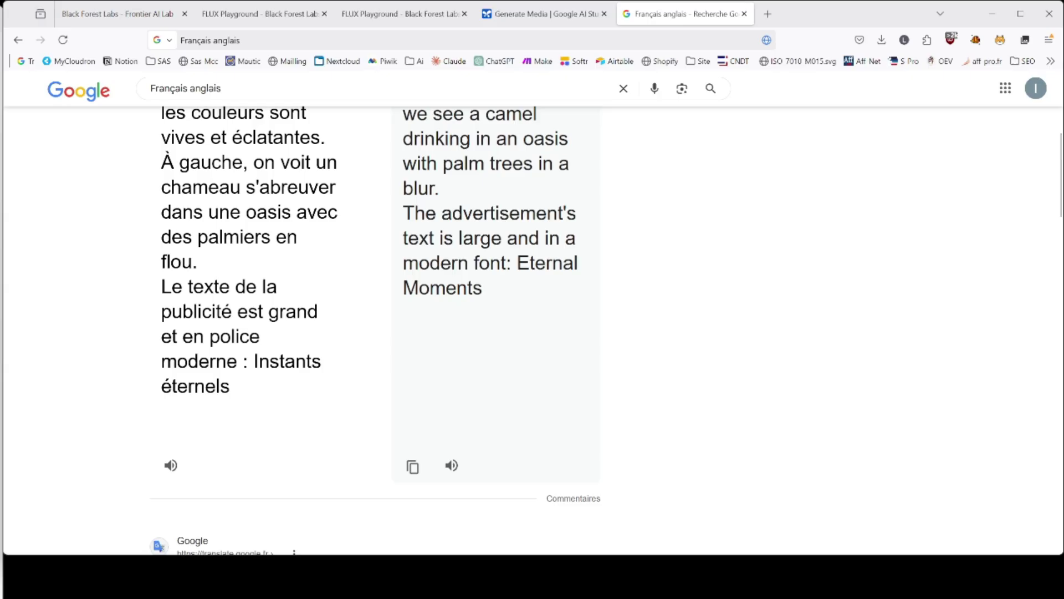
{"action": "left_click", "coordinate": [395, 20]}
{"action": "left_click", "coordinate": [290, 16]}
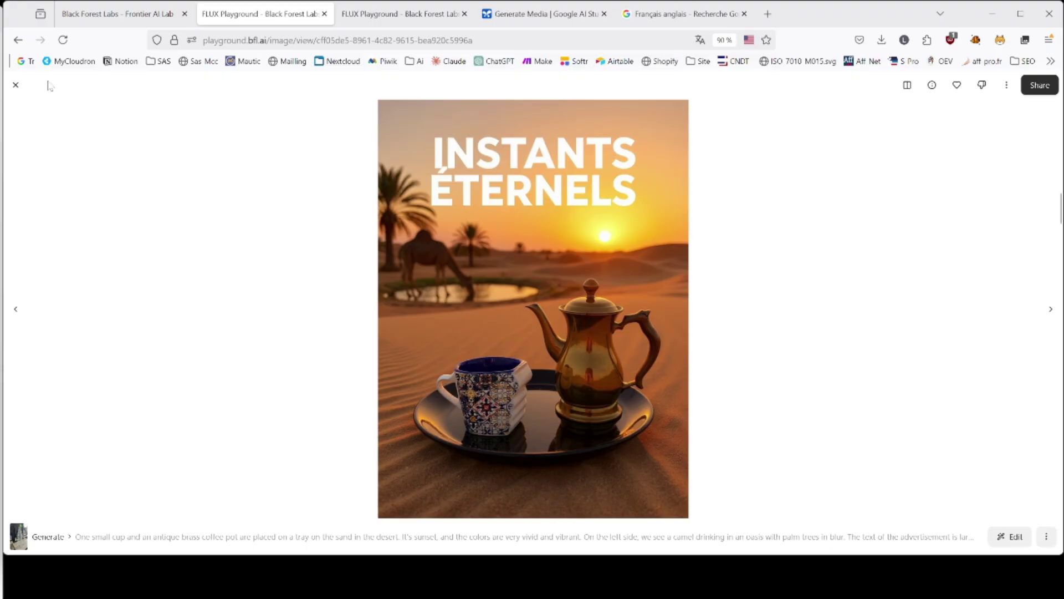
Close the image view and open the landscape "Instants éternels" picture generated from the "Two cups" prompt
{"action": "left_click", "coordinate": [15, 86]}
{"action": "scroll", "coordinate": [715, 435], "scroll_direction": "down", "scroll_amount": 8}
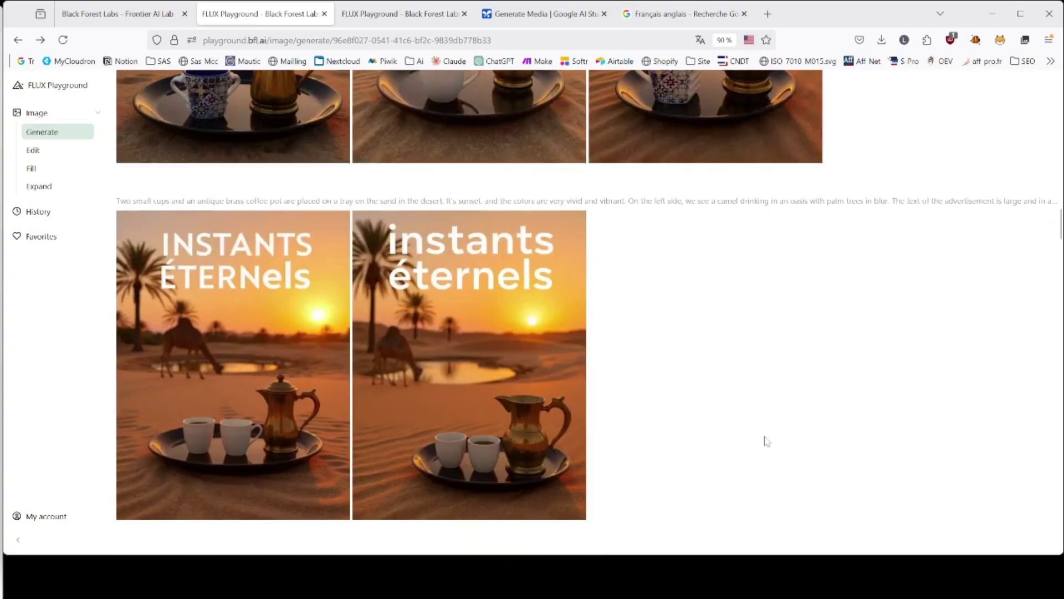
{"action": "scroll", "coordinate": [769, 444], "scroll_direction": "down", "scroll_amount": 4}
{"action": "scroll", "coordinate": [570, 381], "scroll_direction": "up", "scroll_amount": 3}
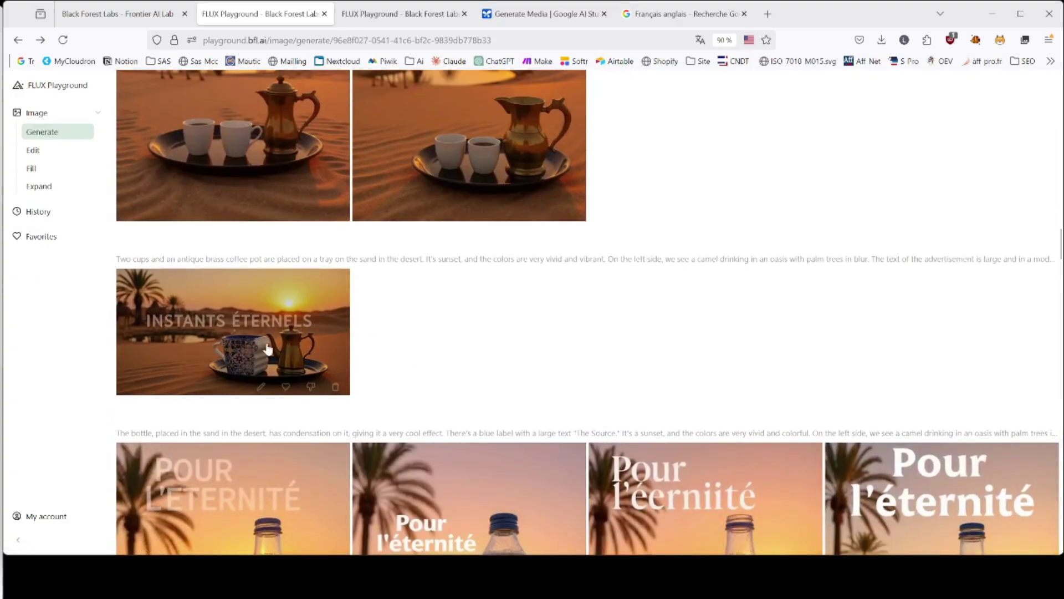
{"action": "left_click", "coordinate": [224, 336]}
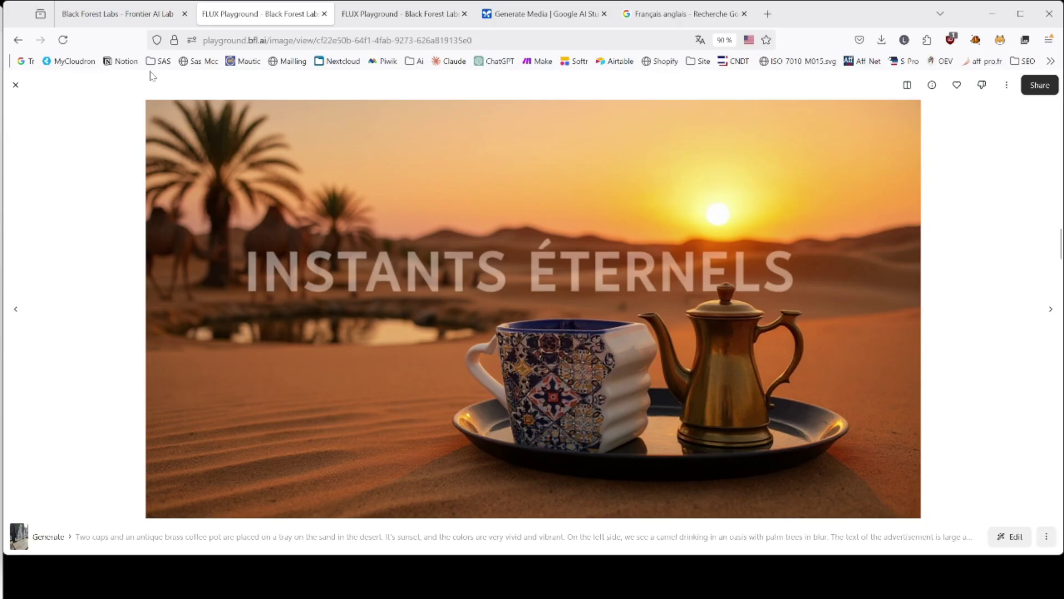
Return to the generation list and examine the two-cup and one-cup portrait variants of the desert advertisement
{"action": "left_click", "coordinate": [15, 85]}
{"action": "scroll", "coordinate": [462, 369], "scroll_direction": "up", "scroll_amount": 2}
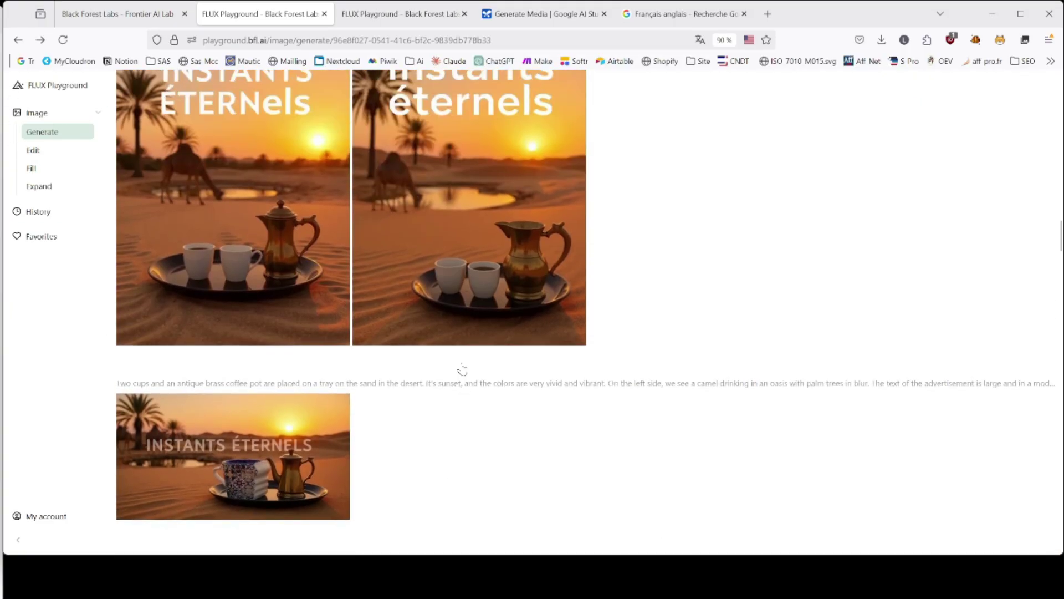
{"action": "scroll", "coordinate": [462, 368], "scroll_direction": "up", "scroll_amount": 2}
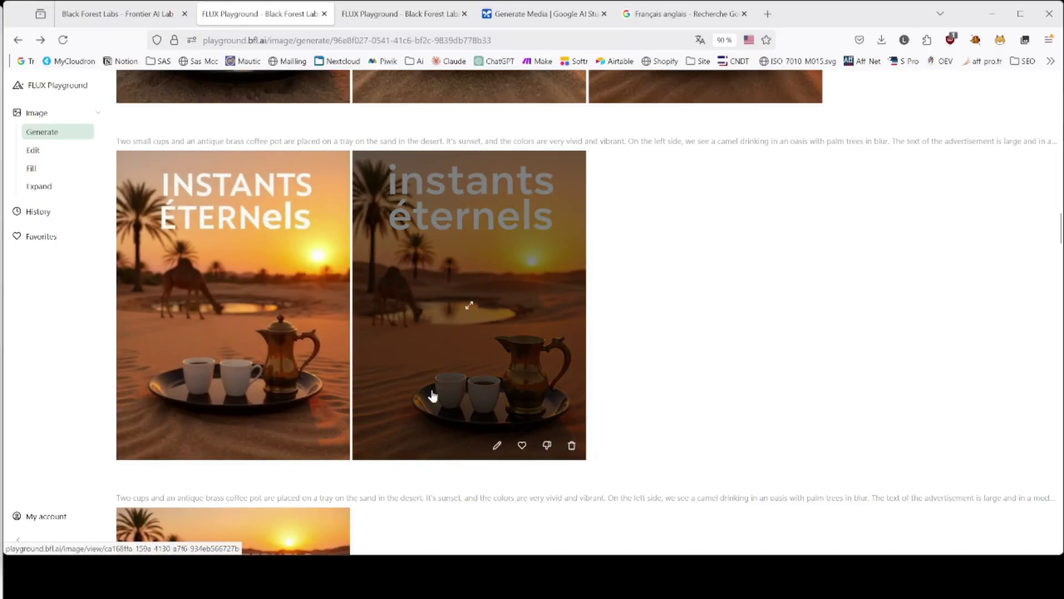
{"action": "scroll", "coordinate": [737, 423], "scroll_direction": "up", "scroll_amount": 6}
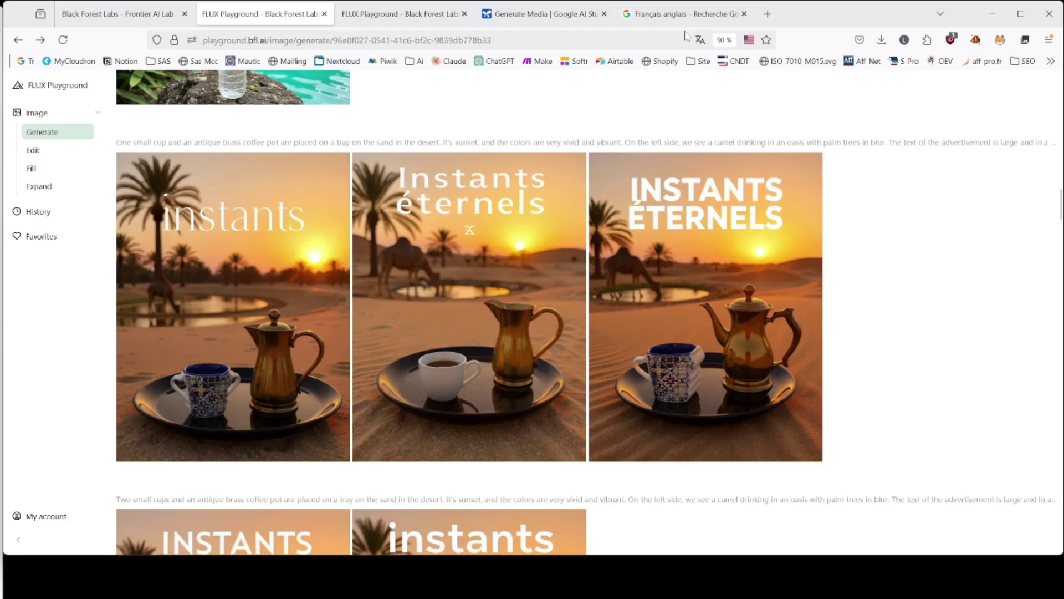
Reread the desert cup prompt and its English translation on the Google translation page
{"action": "left_click", "coordinate": [687, 12]}
{"action": "scroll", "coordinate": [347, 150], "scroll_direction": "up", "scroll_amount": 5}
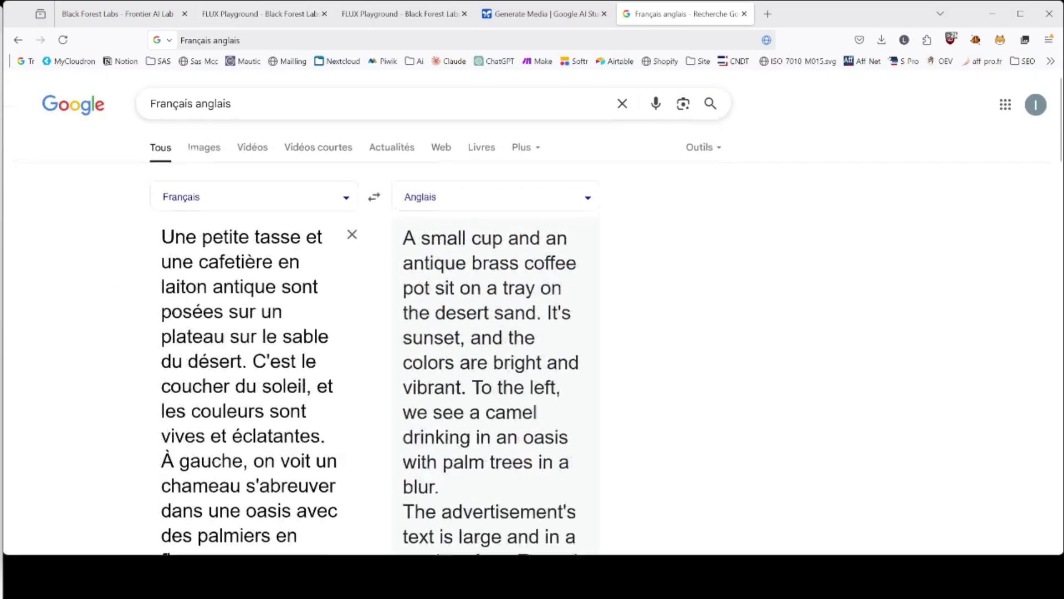
{"action": "scroll", "coordinate": [532, 311], "scroll_direction": "down", "scroll_amount": 3}
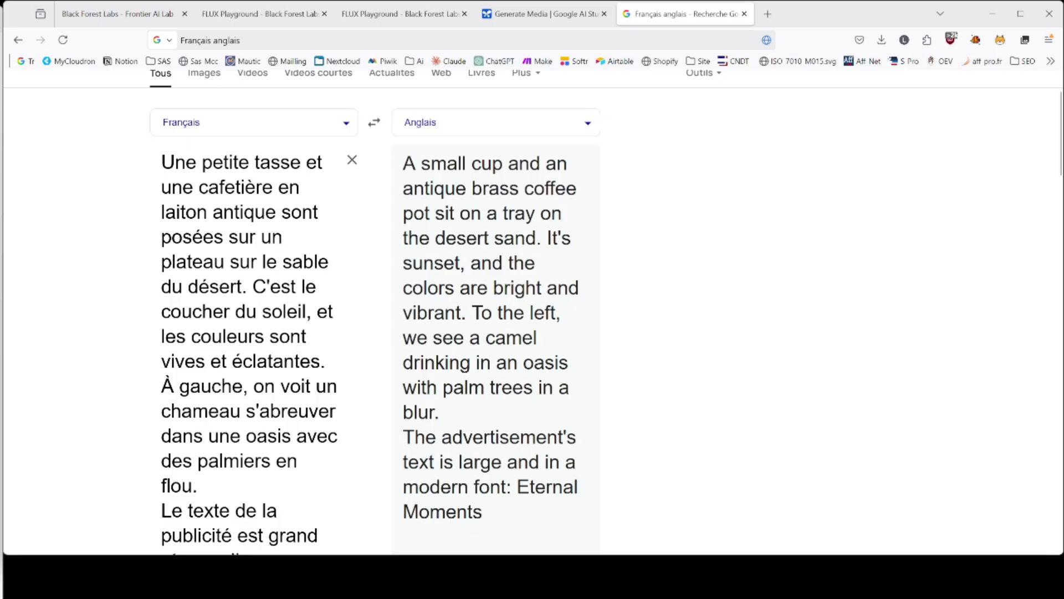
{"action": "scroll", "coordinate": [532, 311], "scroll_direction": "down", "scroll_amount": 5}
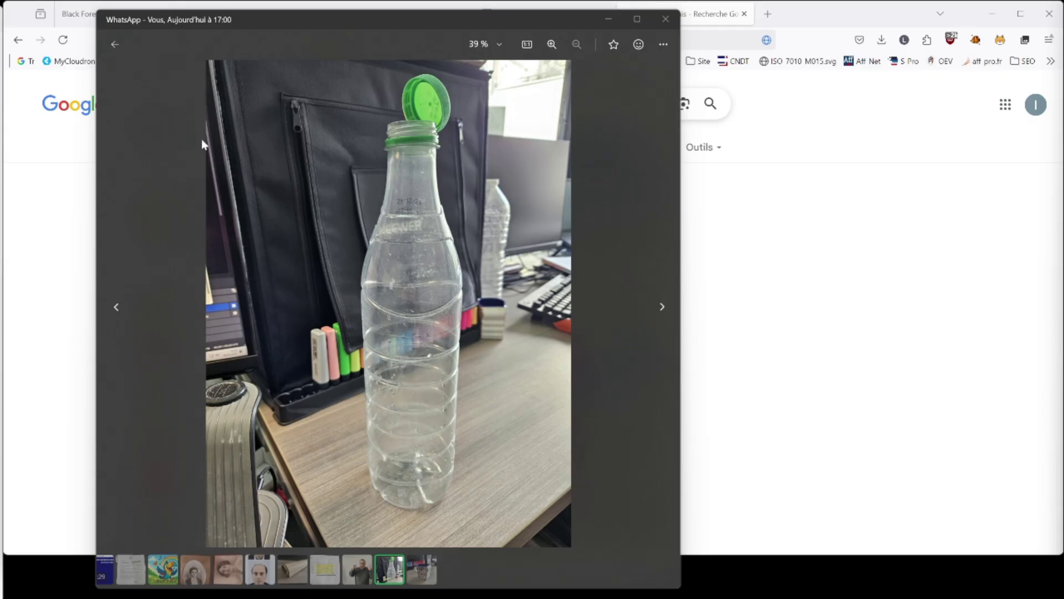
Minimize the bottle photo and switch to the generated "La Source" bottle image in FLUX Playground
{"action": "left_click", "coordinate": [607, 17]}
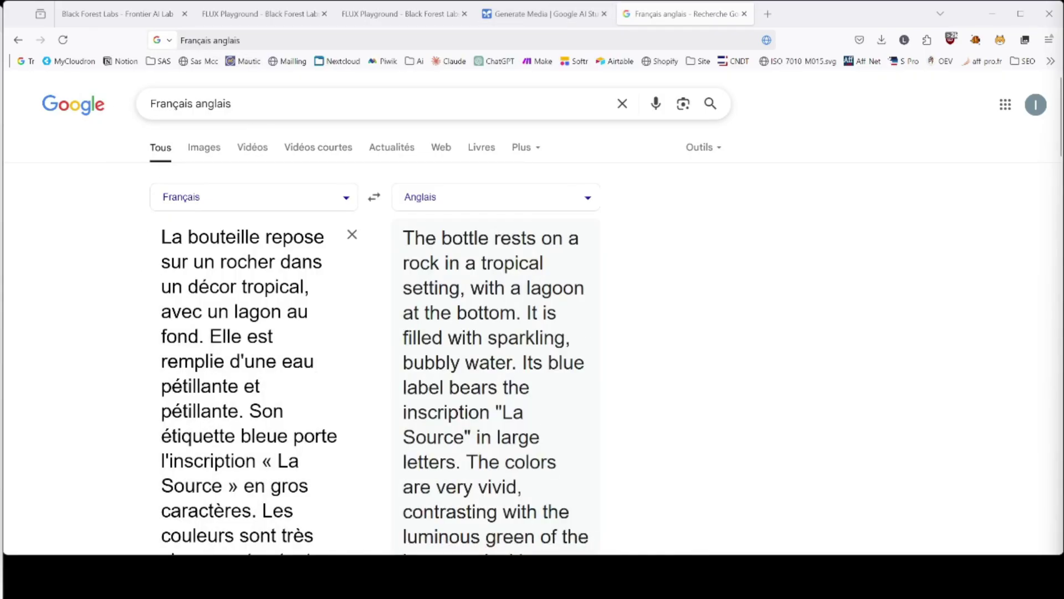
{"action": "left_click", "coordinate": [370, 22]}
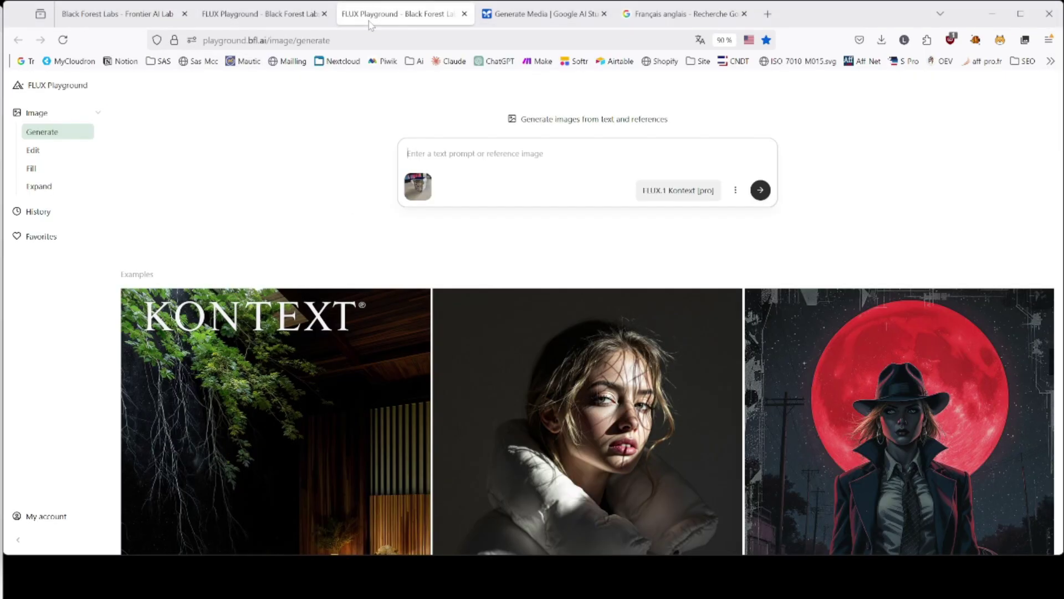
{"action": "left_click", "coordinate": [279, 22]}
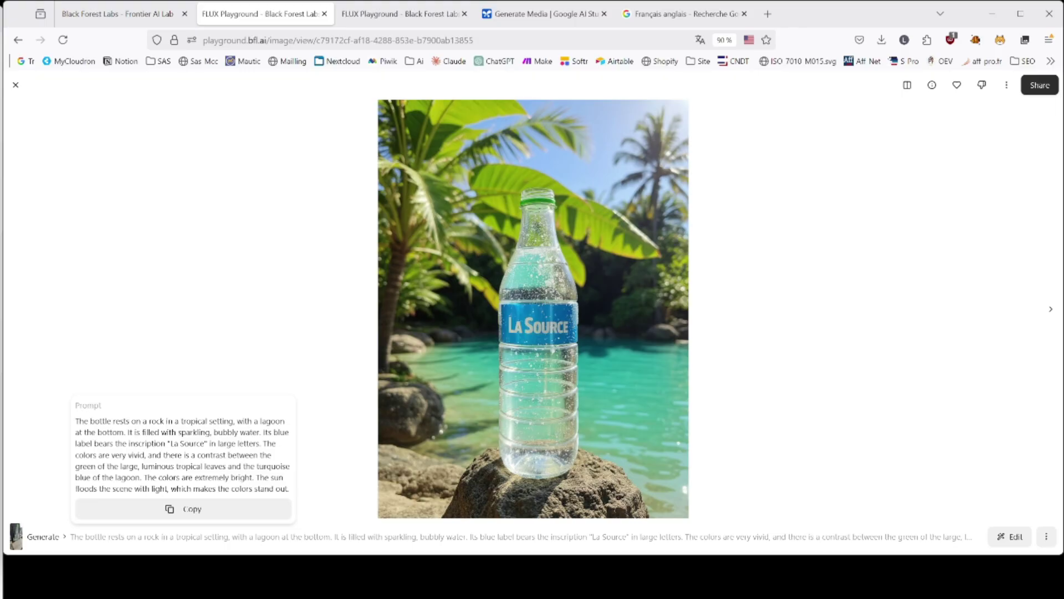
Compare the original bottle photo side by side with the generated "La Source" image, then view the next variant
{"action": "key", "text": "alt+Tab"}
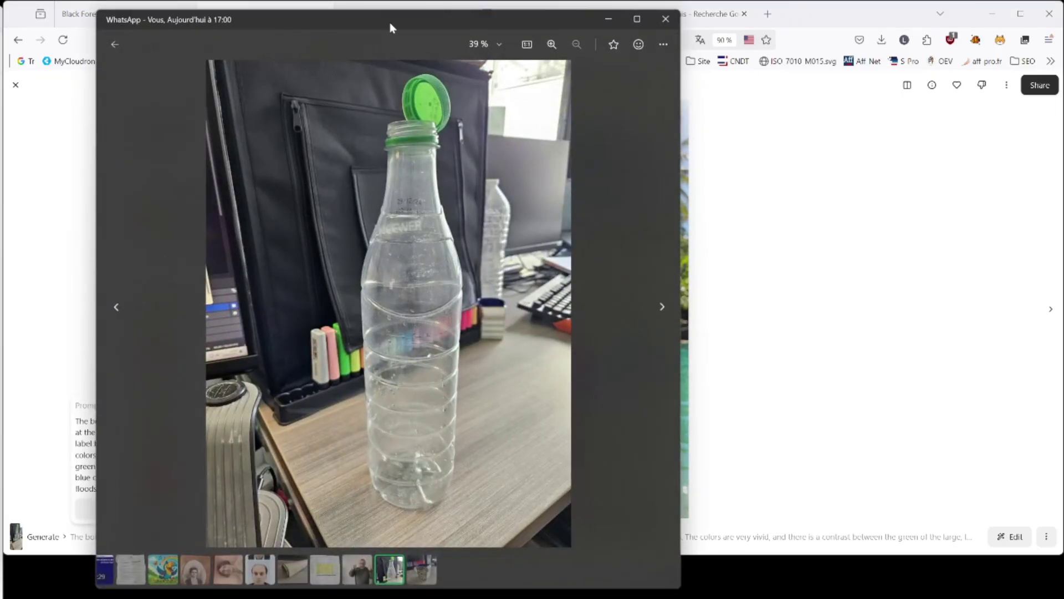
{"action": "left_click_drag", "start_coordinate": [390, 22], "coordinate": [164, 23]}
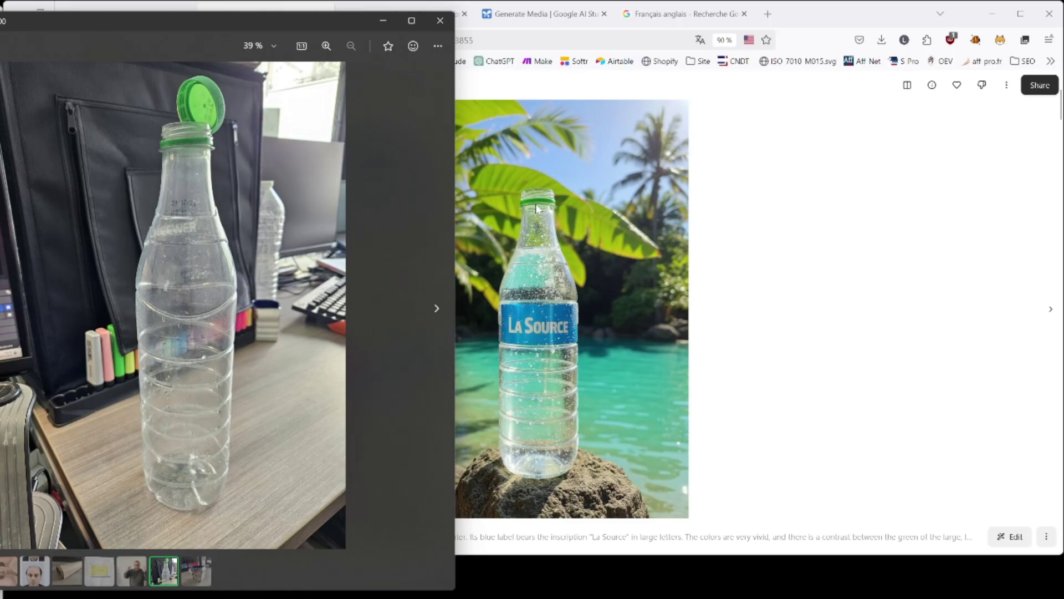
{"action": "left_click", "coordinate": [387, 24]}
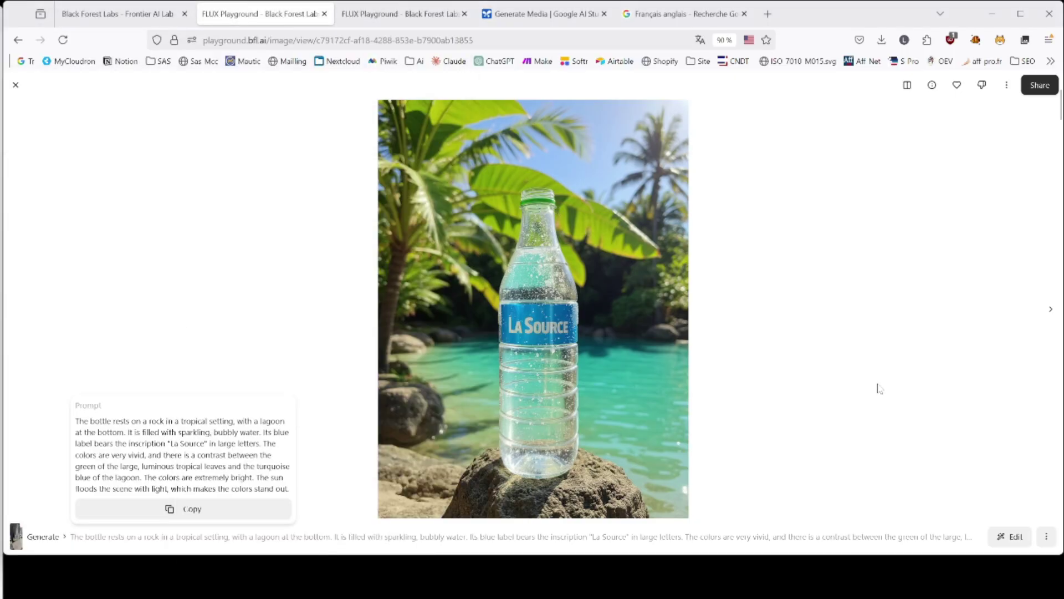
{"action": "left_click", "coordinate": [1050, 312]}
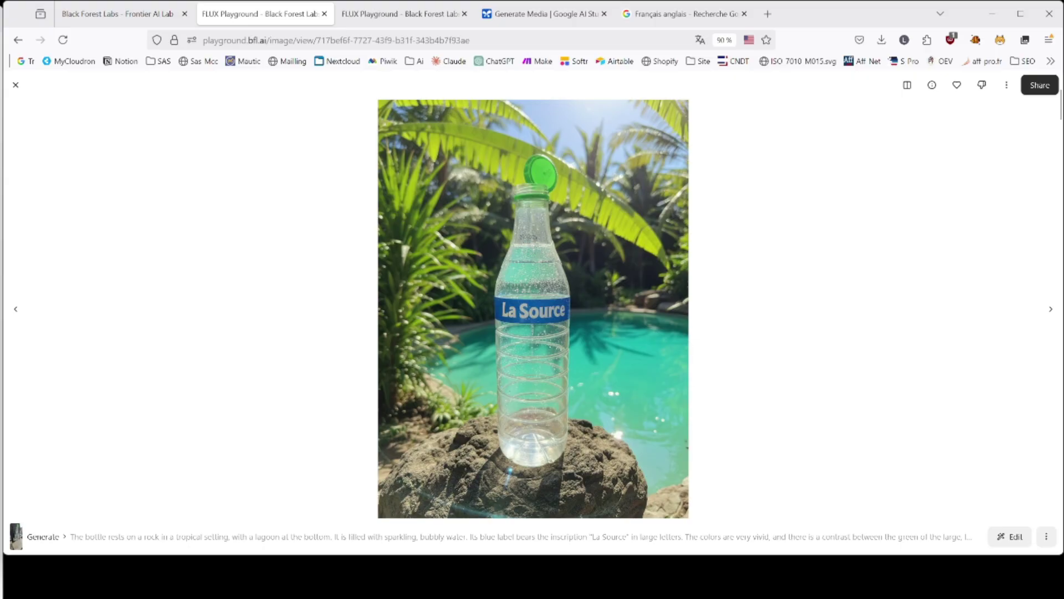
Compare the original bottle photo with the open-cap "La Source" image, then display the full prompt of the generated image
{"action": "key", "text": "alt+Tab"}
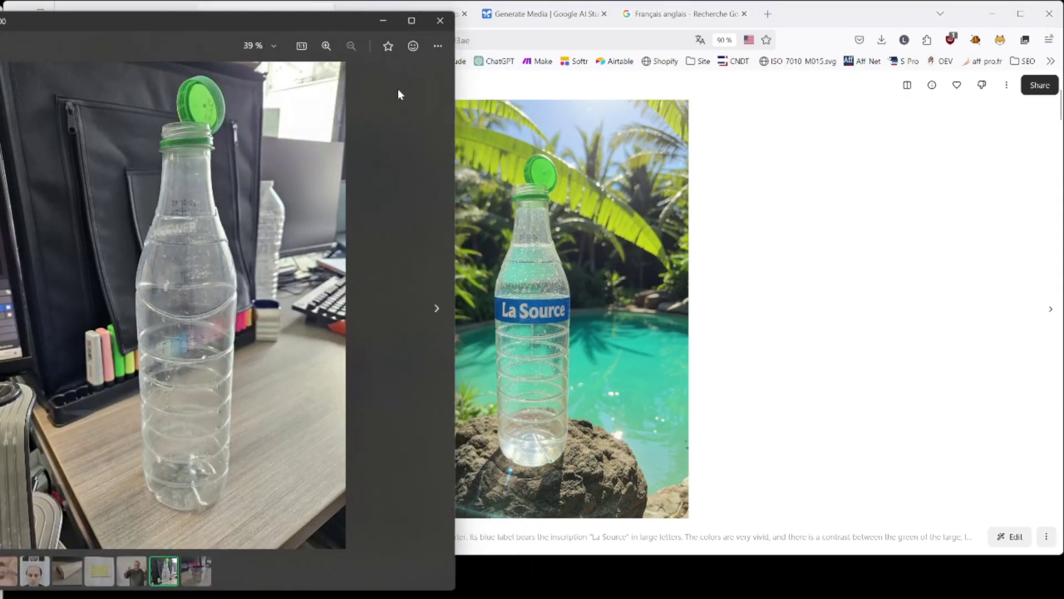
{"action": "left_click", "coordinate": [384, 25]}
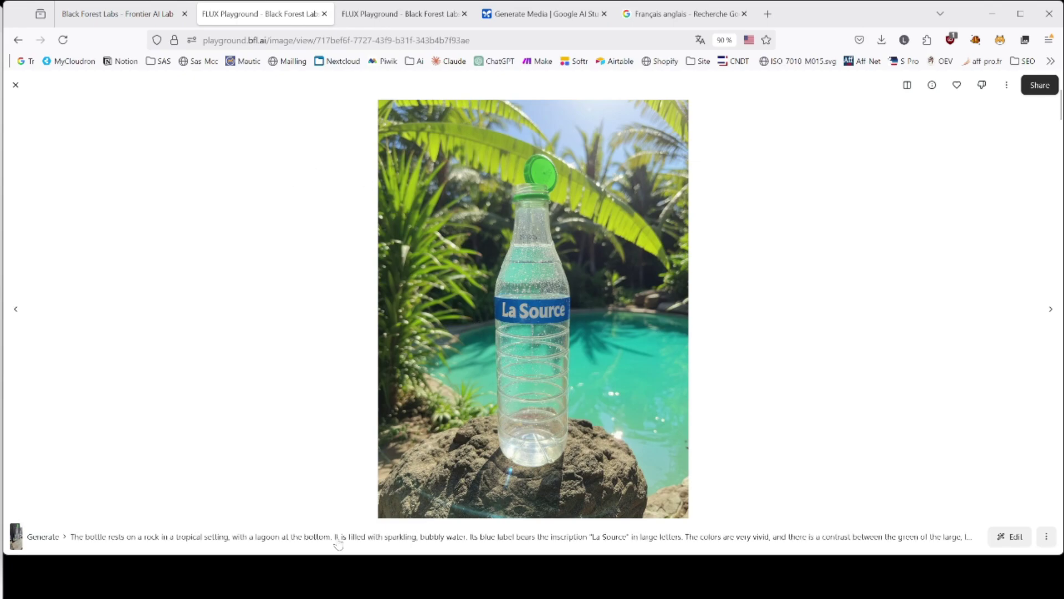
{"action": "mouse_move", "coordinate": [404, 537]}
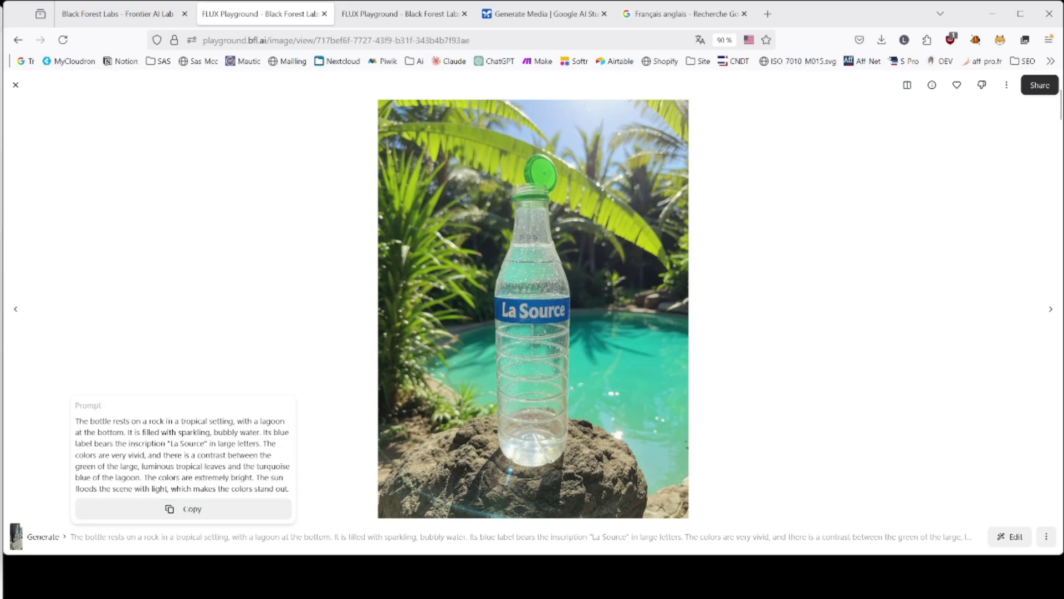
Read the French bottle prompt and its English translation on the Google page, then view the previous "La Source" variant in FLUX Playground
{"action": "left_click", "coordinate": [682, 13]}
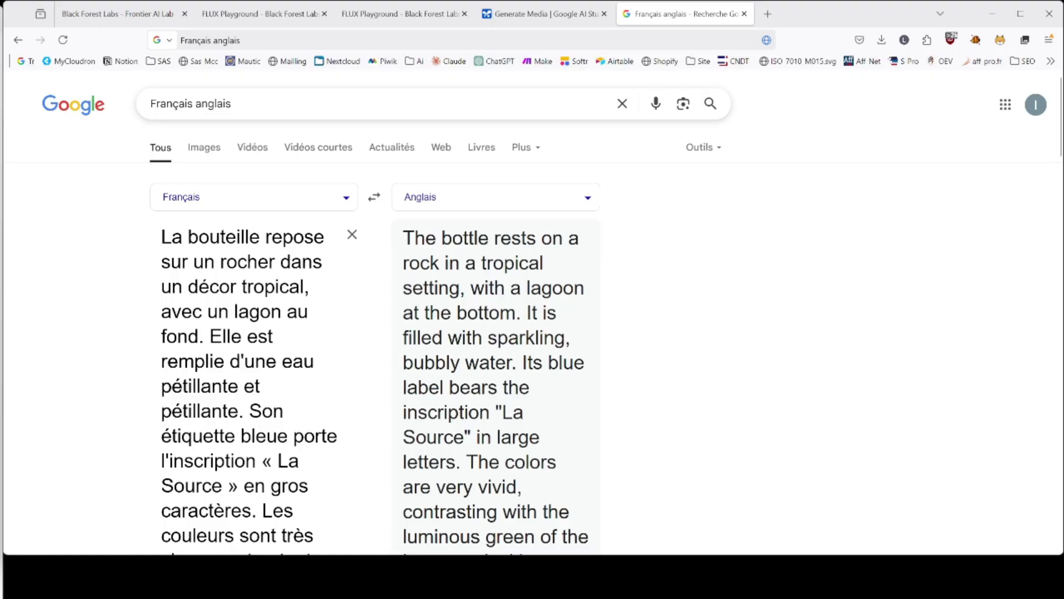
{"action": "scroll", "coordinate": [532, 316], "scroll_direction": "down", "scroll_amount": 2}
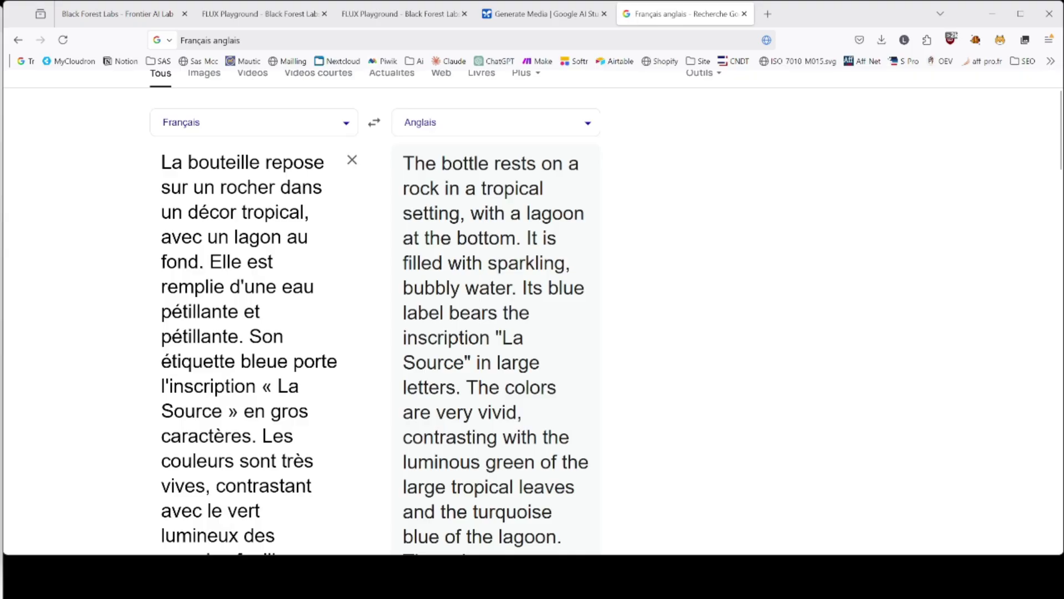
{"action": "scroll", "coordinate": [343, 320], "scroll_direction": "down", "scroll_amount": 2}
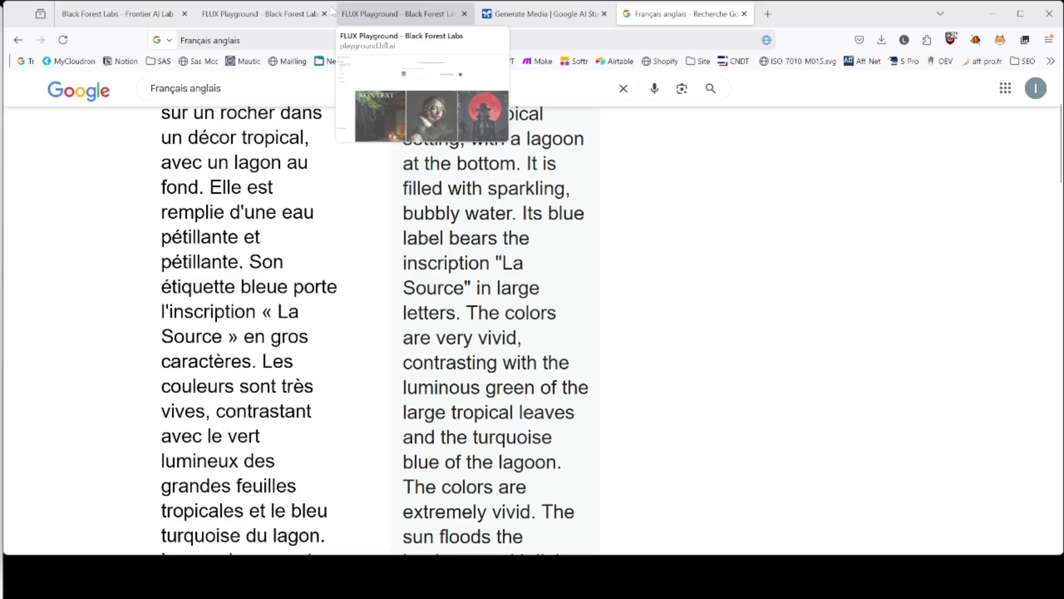
{"action": "left_click", "coordinate": [238, 14]}
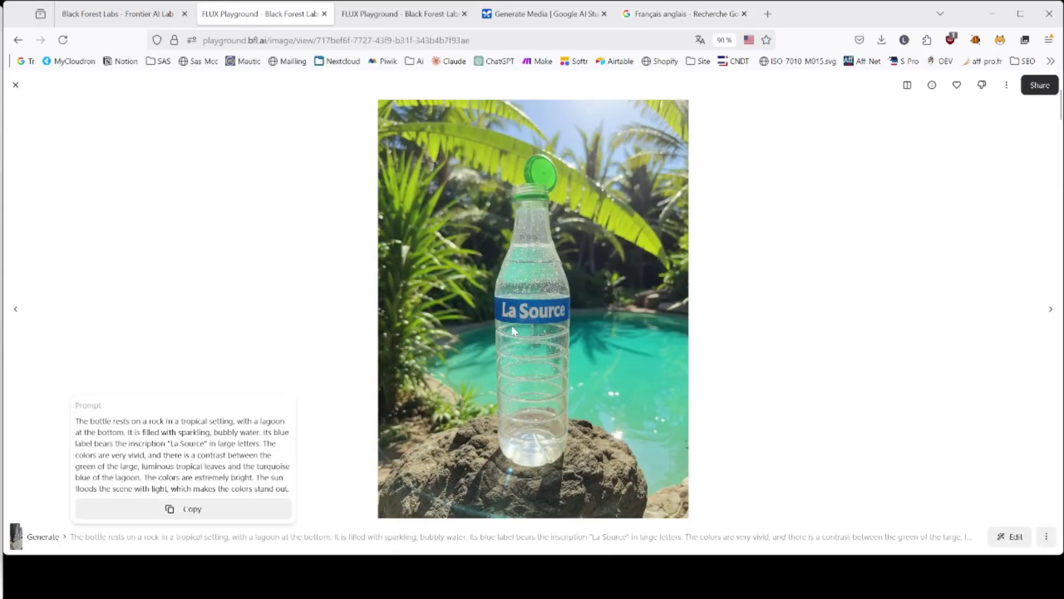
{"action": "left_click", "coordinate": [15, 308]}
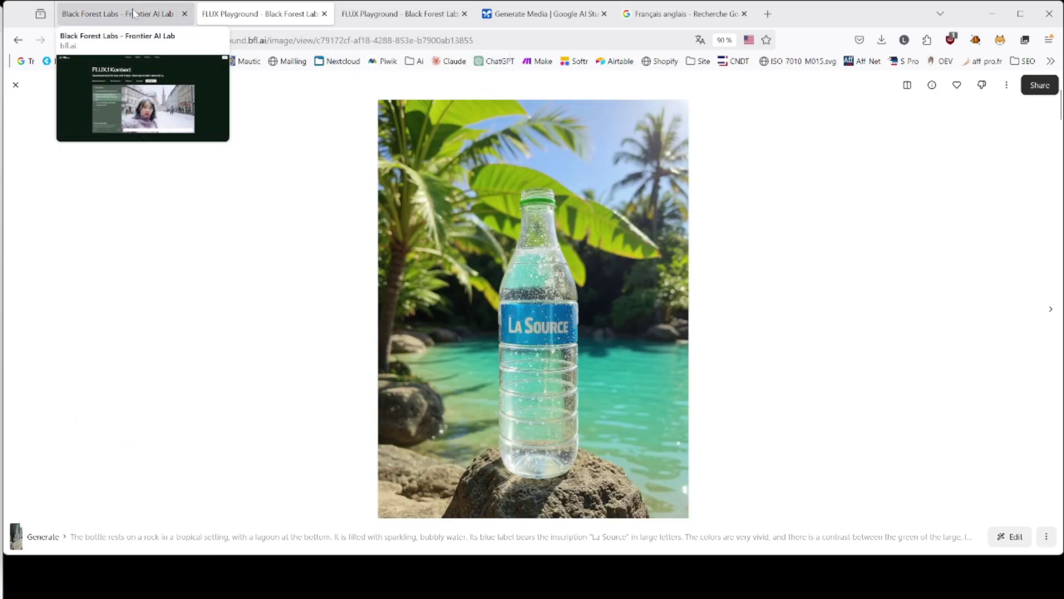
On the Google translation page, reread the part of the French bottle prompt describing the vivid colors and sunlight
{"action": "left_click", "coordinate": [662, 10]}
{"action": "scroll", "coordinate": [388, 305], "scroll_direction": "down", "scroll_amount": 5}
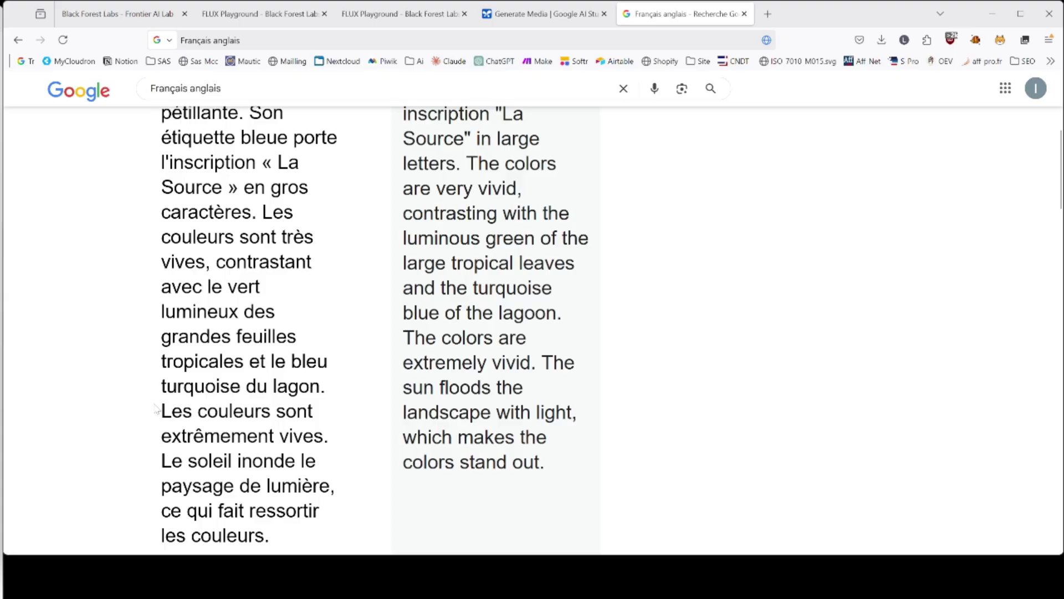
{"action": "left_click_drag", "start_coordinate": [162, 113], "coordinate": [270, 411]}
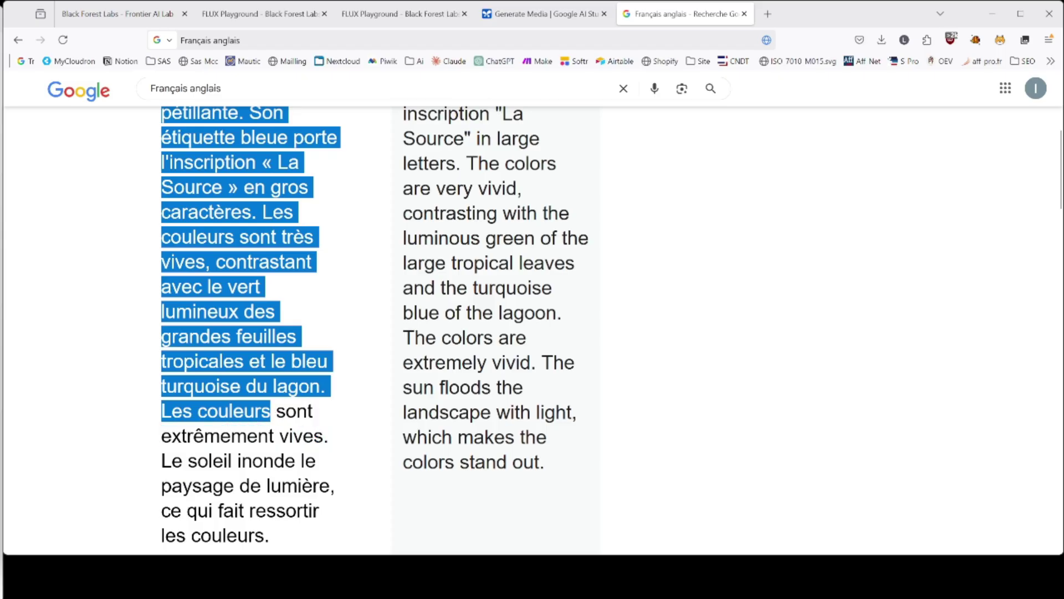
{"action": "left_click", "coordinate": [270, 411]}
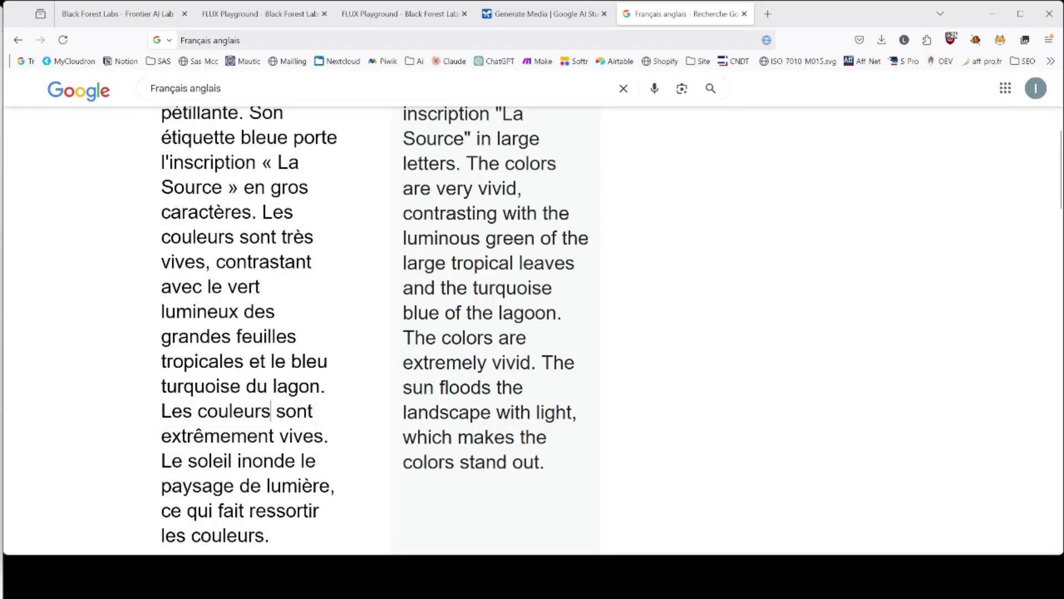
{"action": "scroll", "coordinate": [266, 471], "scroll_direction": "down", "scroll_amount": 3}
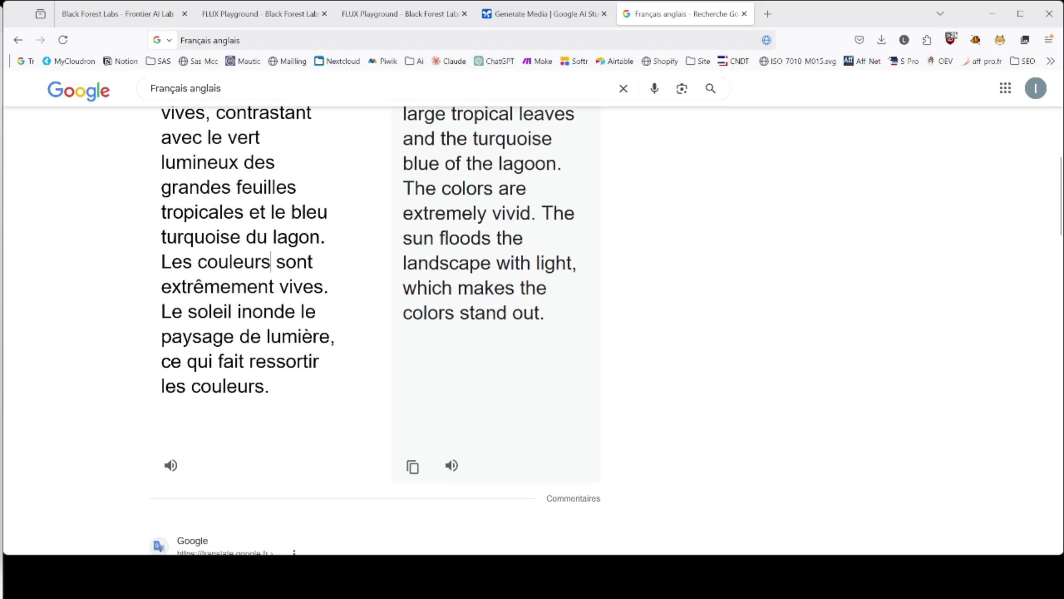
{"action": "scroll", "coordinate": [354, 277], "scroll_direction": "up", "scroll_amount": 2}
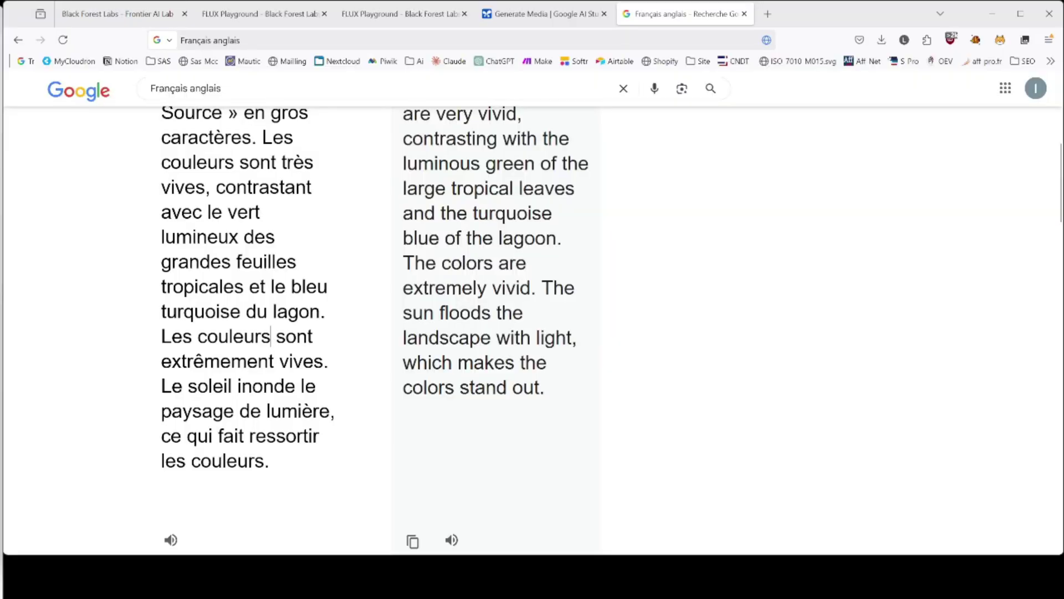
Return to the FLUX Playground generation list and examine the earlier tropical lagoon variants of the "La Source" bottle
{"action": "left_click", "coordinate": [274, 16]}
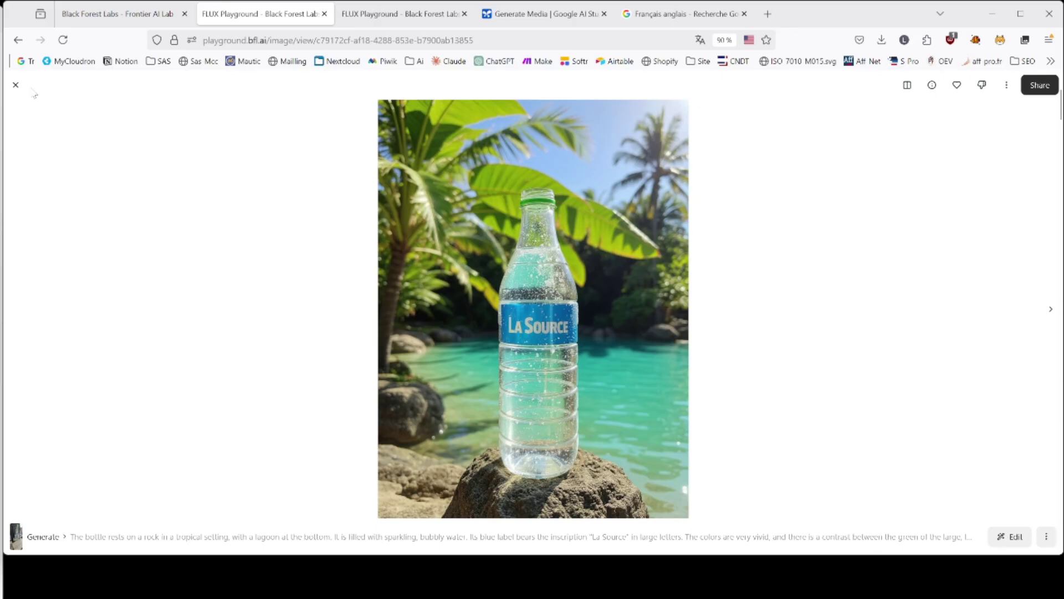
{"action": "left_click", "coordinate": [15, 84]}
{"action": "scroll", "coordinate": [361, 321], "scroll_direction": "down", "scroll_amount": 4}
{"action": "scroll", "coordinate": [362, 332], "scroll_direction": "down", "scroll_amount": 3}
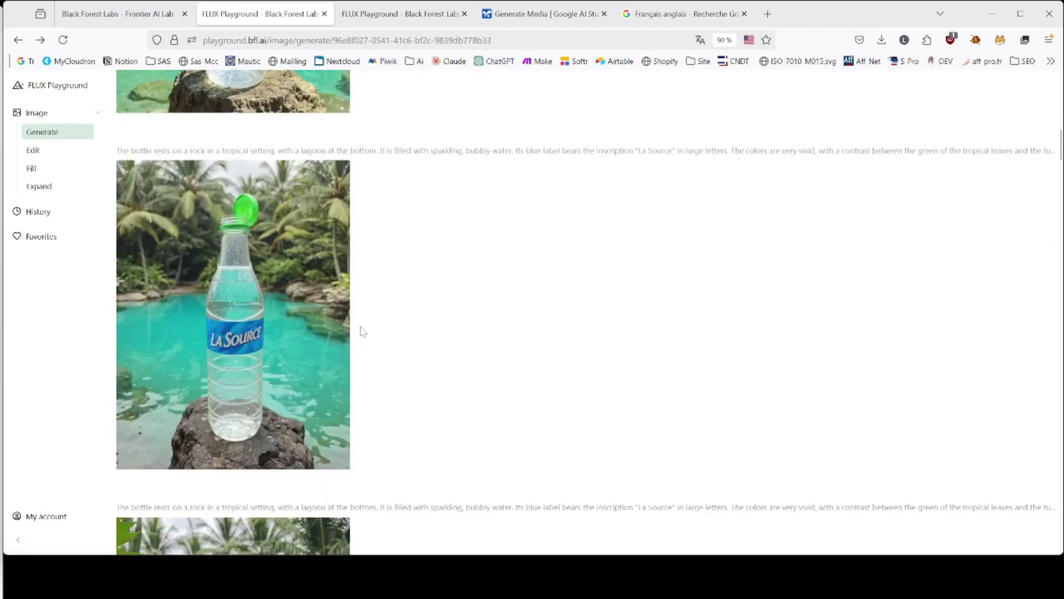
{"action": "scroll", "coordinate": [340, 280], "scroll_direction": "down", "scroll_amount": 2}
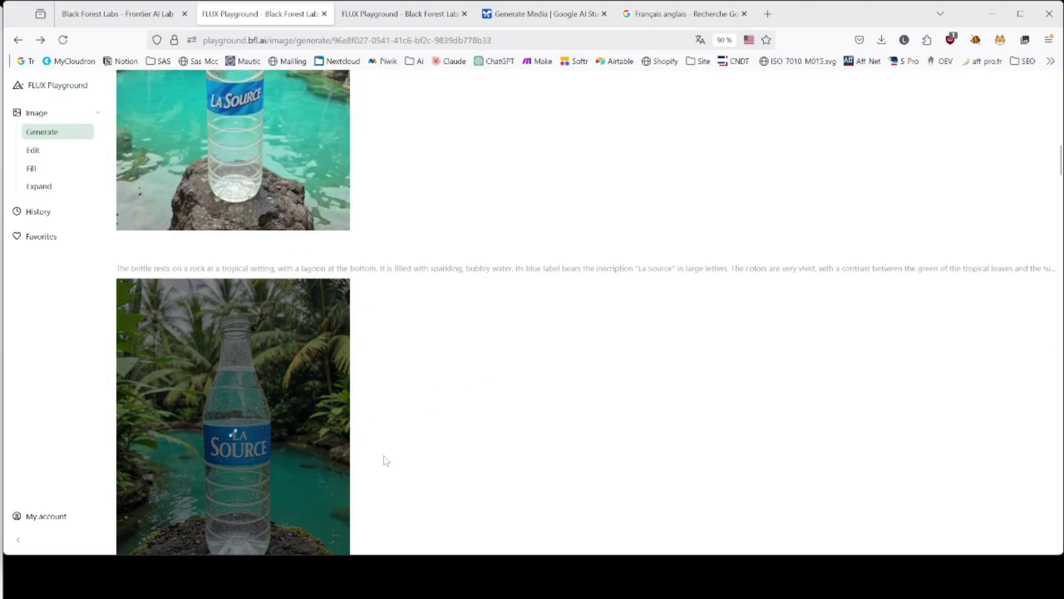
{"action": "scroll", "coordinate": [388, 444], "scroll_direction": "down", "scroll_amount": 4}
{"action": "scroll", "coordinate": [459, 288], "scroll_direction": "up", "scroll_amount": 2}
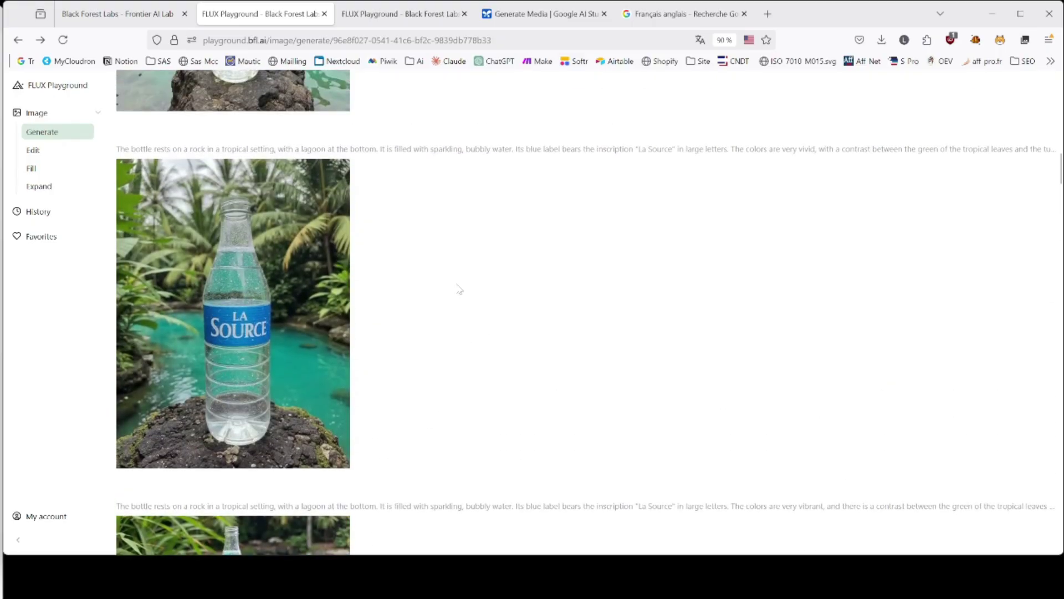
Go back to the newest pair of lagoon bottle images, view the first one enlarged, and return to the list
{"action": "scroll", "coordinate": [460, 289], "scroll_direction": "up", "scroll_amount": 10}
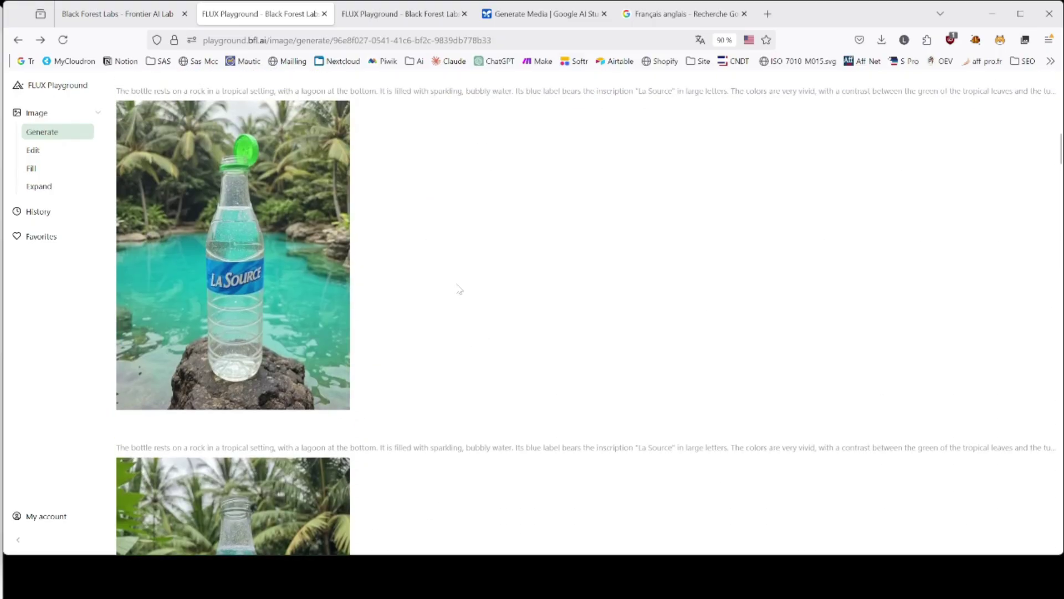
{"action": "scroll", "coordinate": [732, 363], "scroll_direction": "down", "scroll_amount": 2}
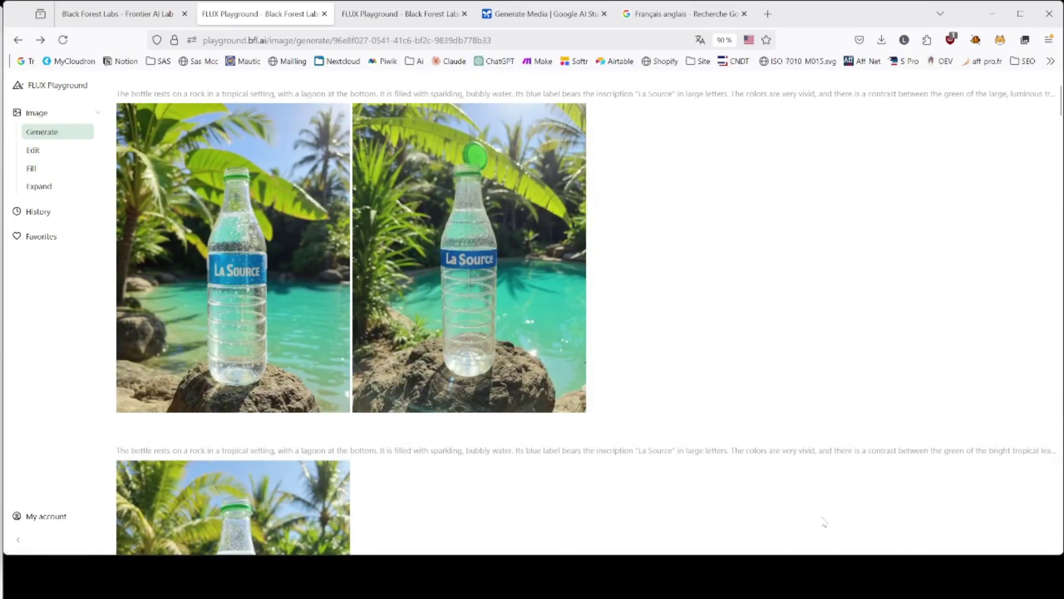
{"action": "left_click", "coordinate": [243, 270]}
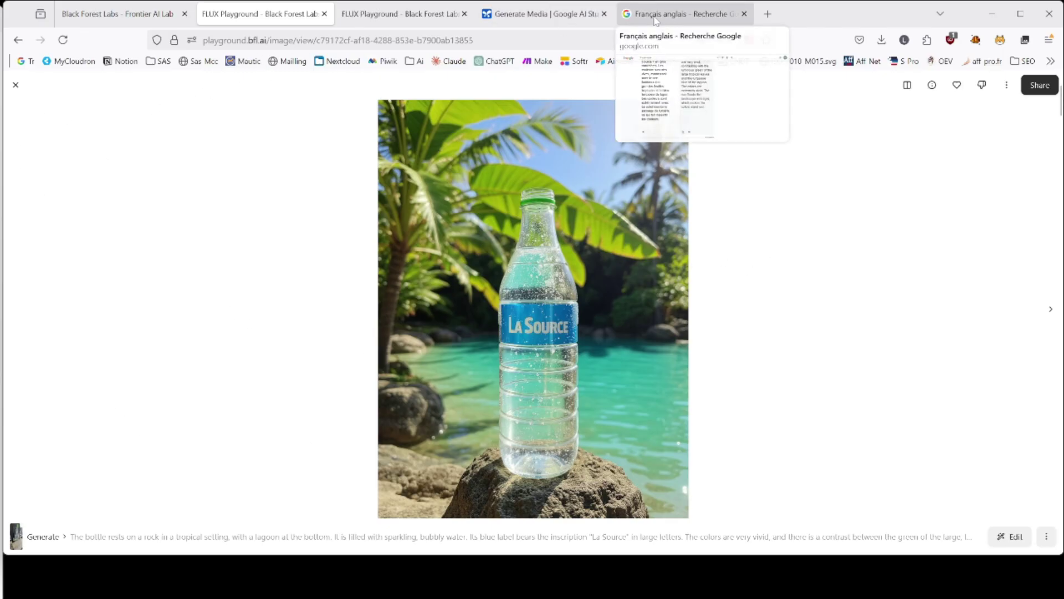
{"action": "left_click", "coordinate": [15, 86]}
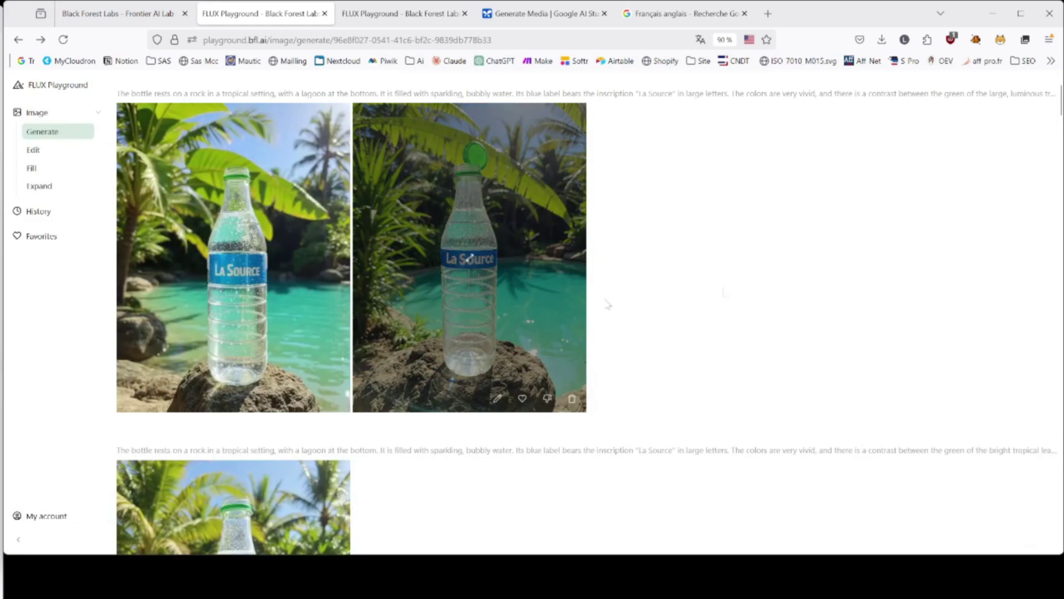
Browse past the desert cup advertisements and examine the desert bottle variants carrying the "Pour l'éternité" slogan
{"action": "scroll", "coordinate": [591, 430], "scroll_direction": "down", "scroll_amount": 20}
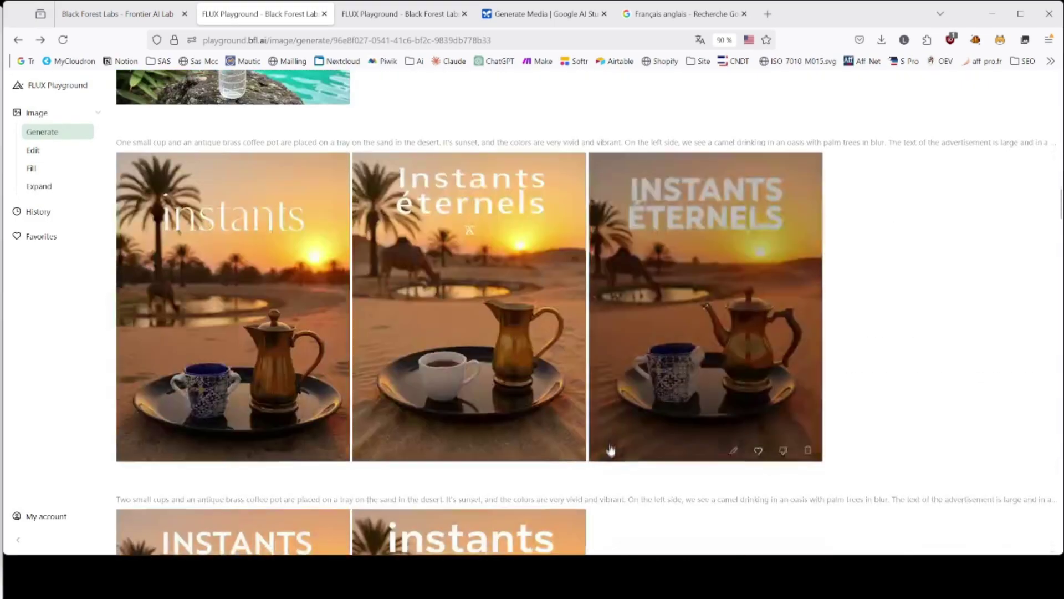
{"action": "scroll", "coordinate": [635, 447], "scroll_direction": "down", "scroll_amount": 4}
{"action": "scroll", "coordinate": [662, 438], "scroll_direction": "up", "scroll_amount": 3}
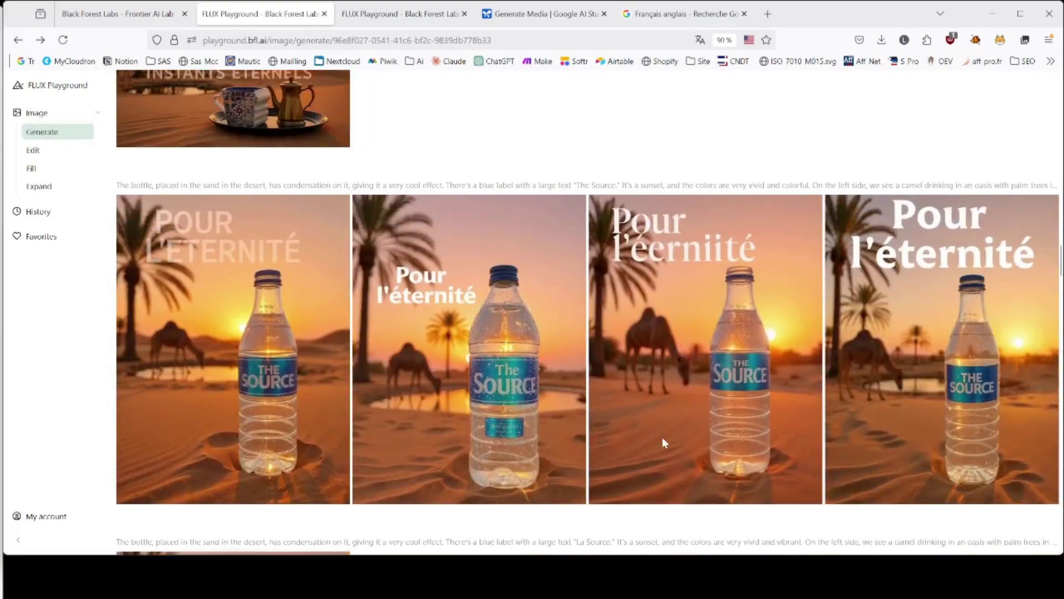
{"action": "scroll", "coordinate": [258, 396], "scroll_direction": "down", "scroll_amount": 1}
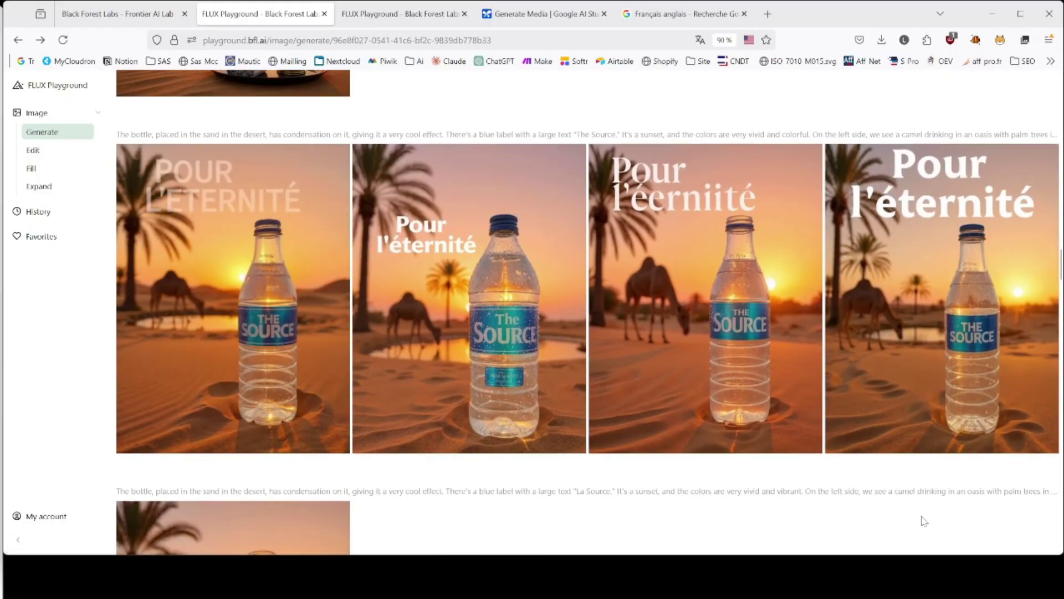
{"action": "scroll", "coordinate": [629, 311], "scroll_direction": "down", "scroll_amount": 5}
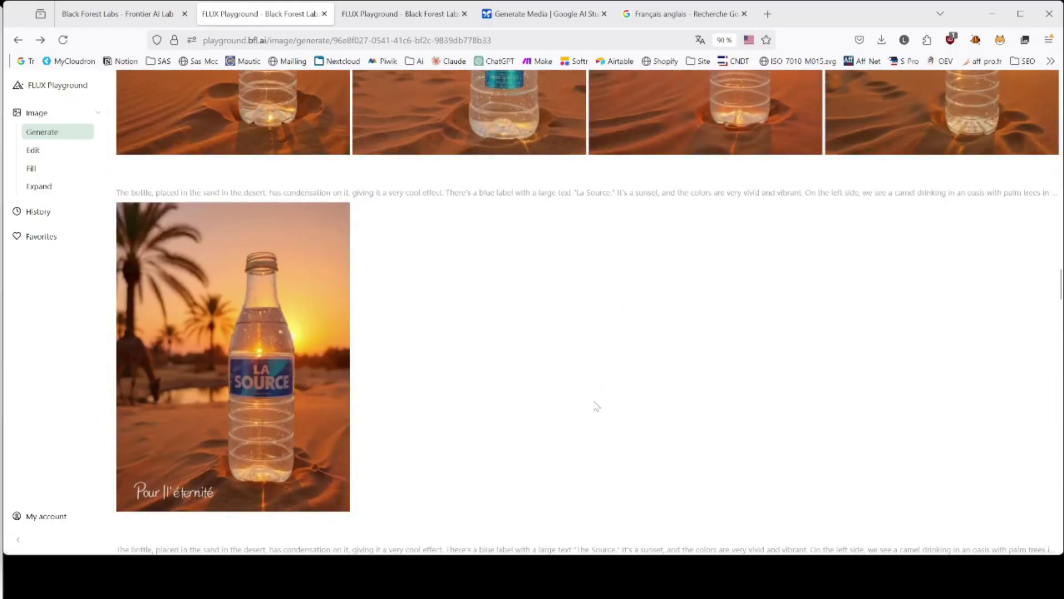
Examine the older sunset desert variants of "The Source" bottle, including the one with the "Eternellement jeune" slogan
{"action": "scroll", "coordinate": [756, 345], "scroll_direction": "down", "scroll_amount": 5}
{"action": "scroll", "coordinate": [766, 347], "scroll_direction": "down", "scroll_amount": 4}
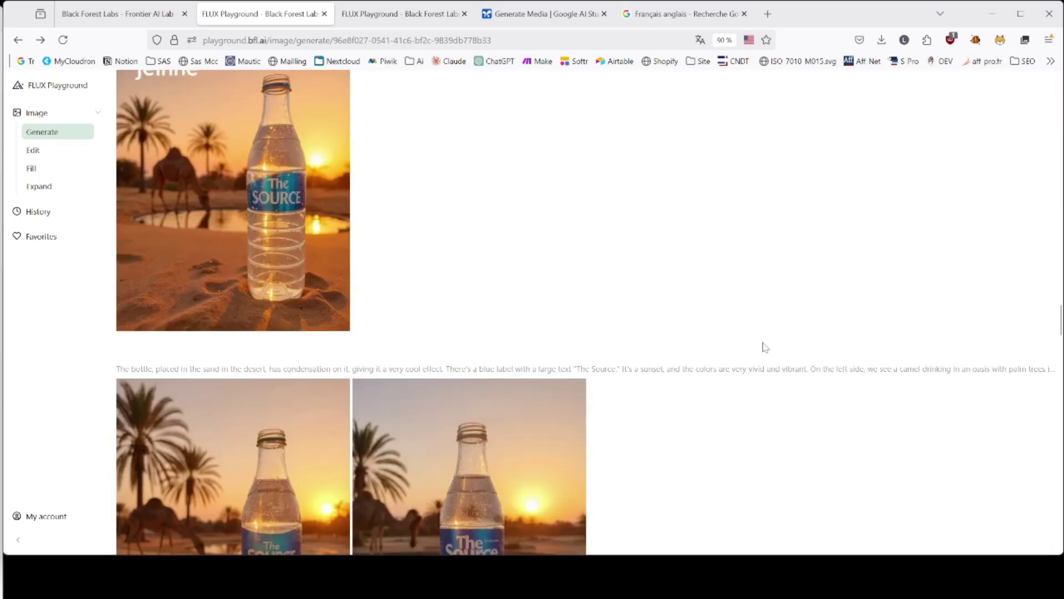
{"action": "scroll", "coordinate": [740, 267], "scroll_direction": "up", "scroll_amount": 1}
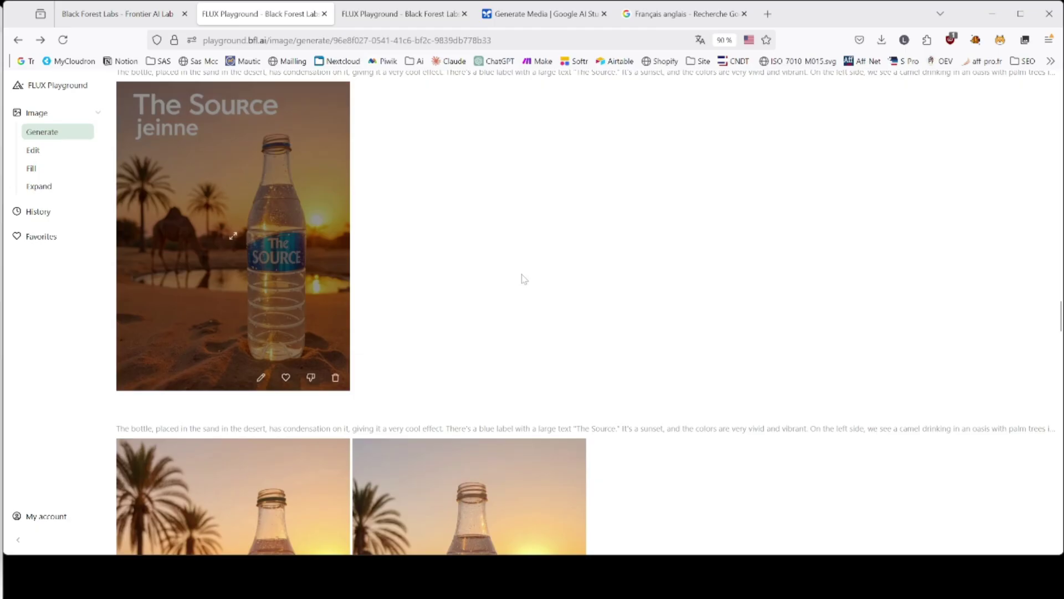
{"action": "scroll", "coordinate": [587, 294], "scroll_direction": "down", "scroll_amount": 4}
{"action": "scroll", "coordinate": [745, 325], "scroll_direction": "down", "scroll_amount": 9}
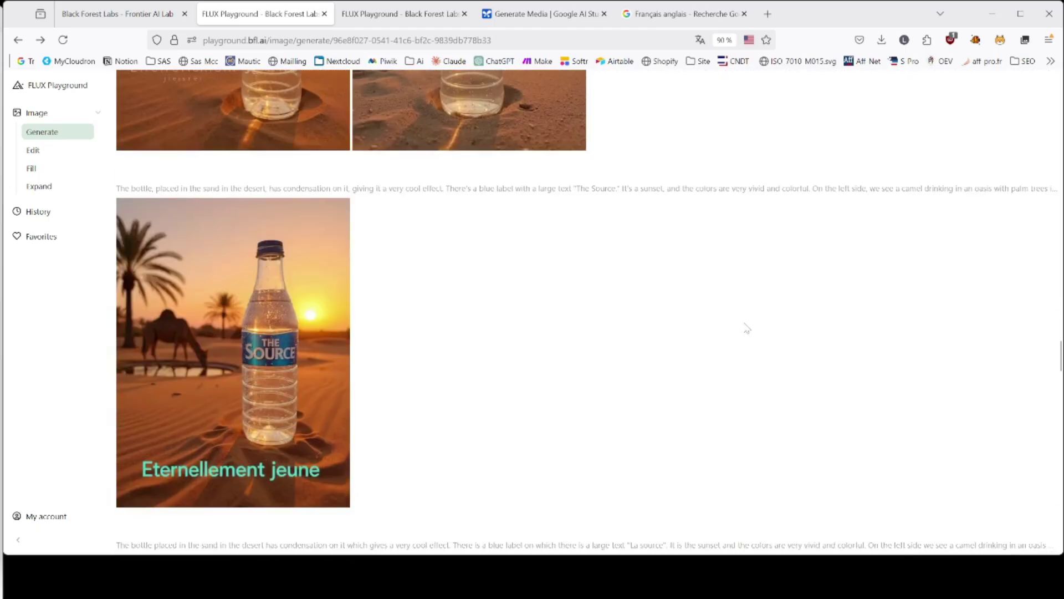
{"action": "scroll", "coordinate": [759, 327], "scroll_direction": "down", "scroll_amount": 3}
{"action": "scroll", "coordinate": [776, 349], "scroll_direction": "down", "scroll_amount": 9}
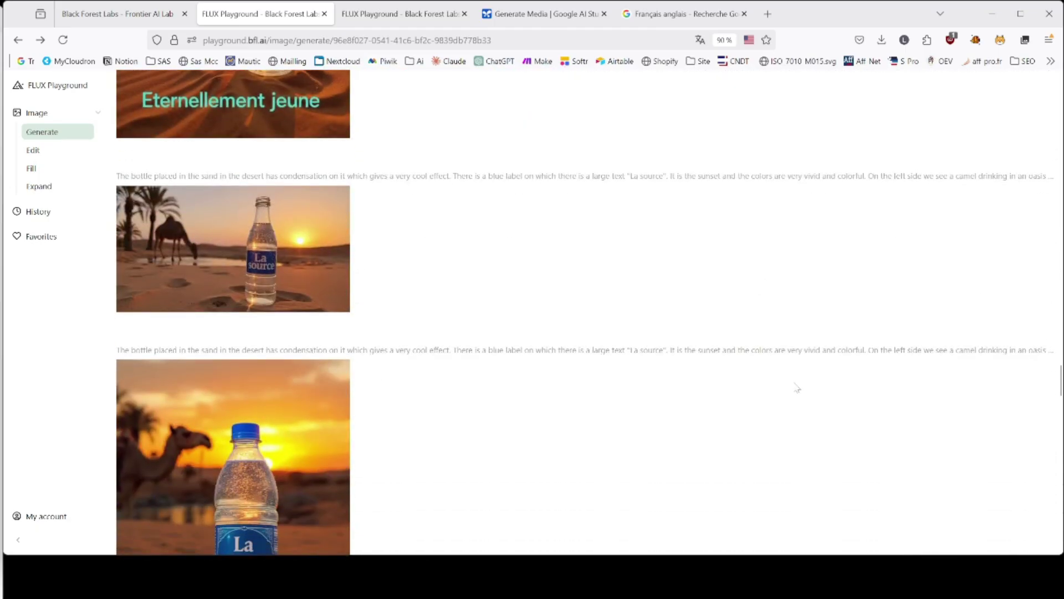
Examine the earliest desert bottle images, down to the daylight "The Source" version generated from the short prompt without a camel
{"action": "scroll", "coordinate": [796, 381], "scroll_direction": "down", "scroll_amount": 2}
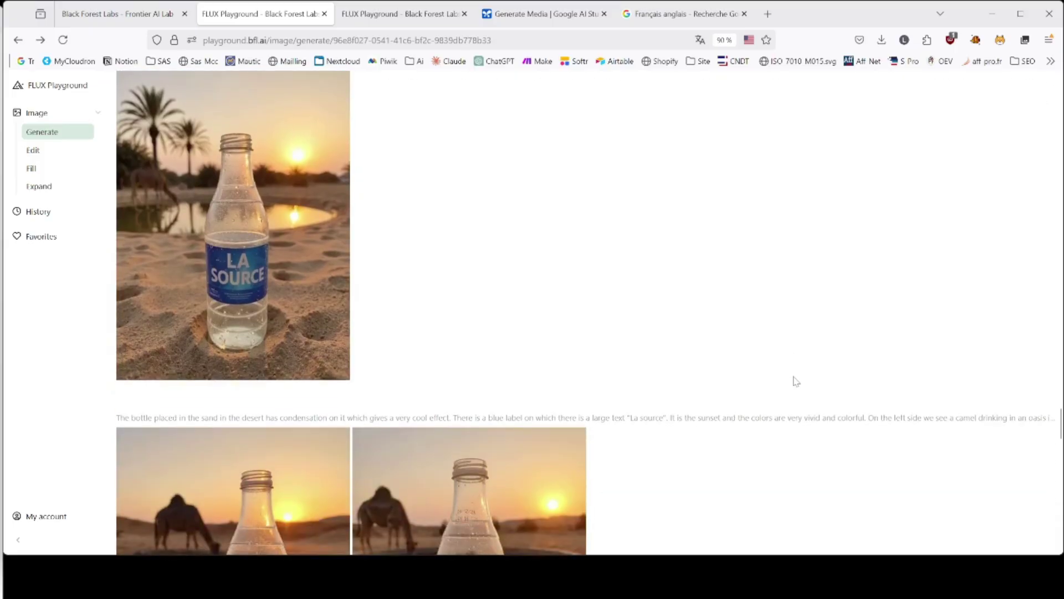
{"action": "scroll", "coordinate": [737, 148], "scroll_direction": "down", "scroll_amount": 5}
{"action": "scroll", "coordinate": [556, 379], "scroll_direction": "down", "scroll_amount": 6}
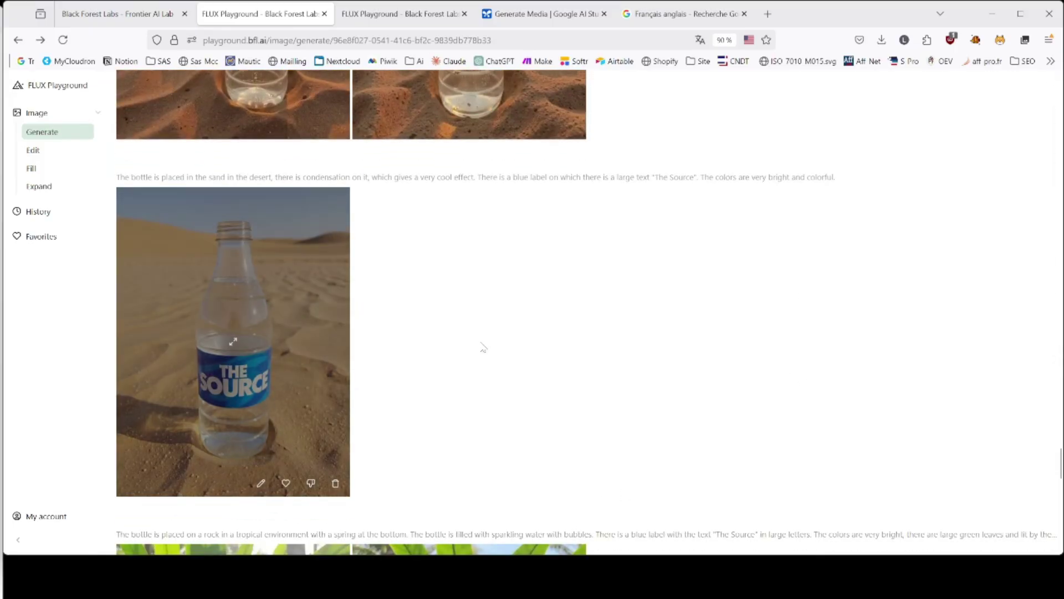
{"action": "scroll", "coordinate": [510, 355], "scroll_direction": "down", "scroll_amount": 5}
{"action": "scroll", "coordinate": [238, 377], "scroll_direction": "up", "scroll_amount": 4}
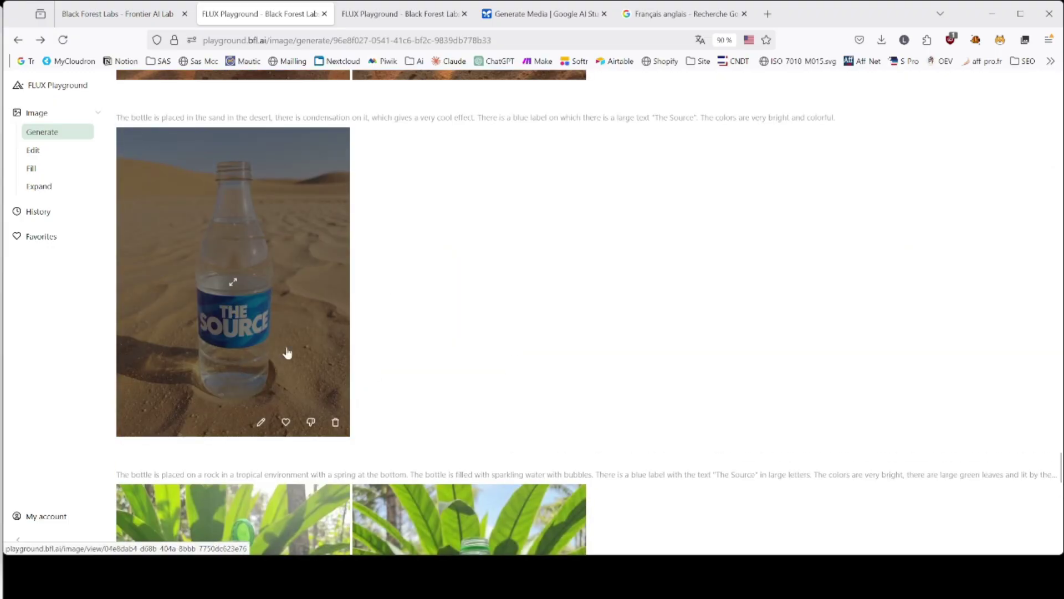
Go back up through the sunset desert bottle images to the pair of "The Source" variants
{"action": "scroll", "coordinate": [578, 332], "scroll_direction": "up", "scroll_amount": 7}
{"action": "scroll", "coordinate": [621, 337], "scroll_direction": "up", "scroll_amount": 10}
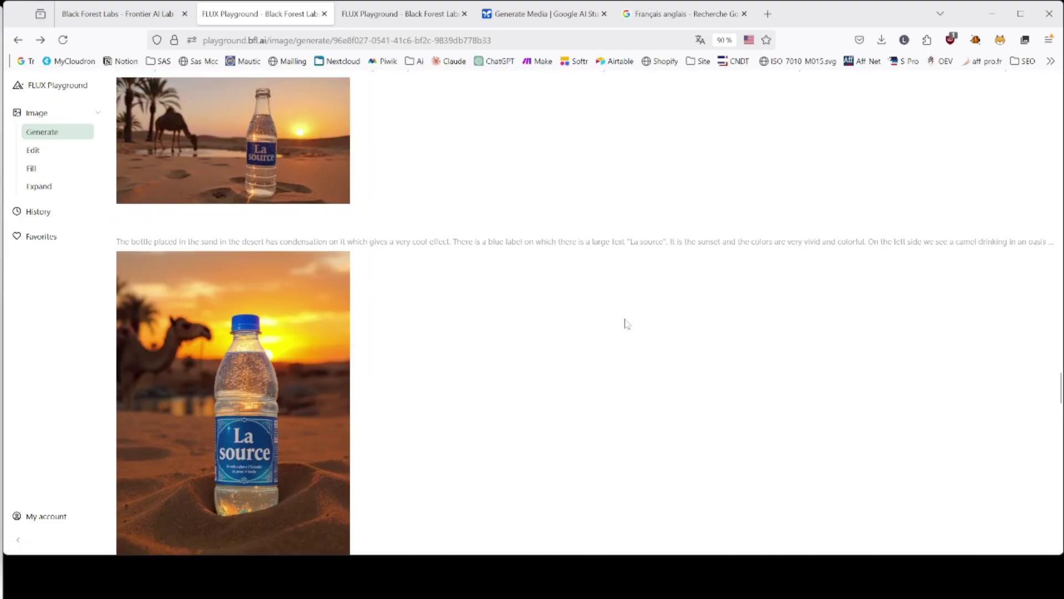
{"action": "scroll", "coordinate": [565, 346], "scroll_direction": "up", "scroll_amount": 6}
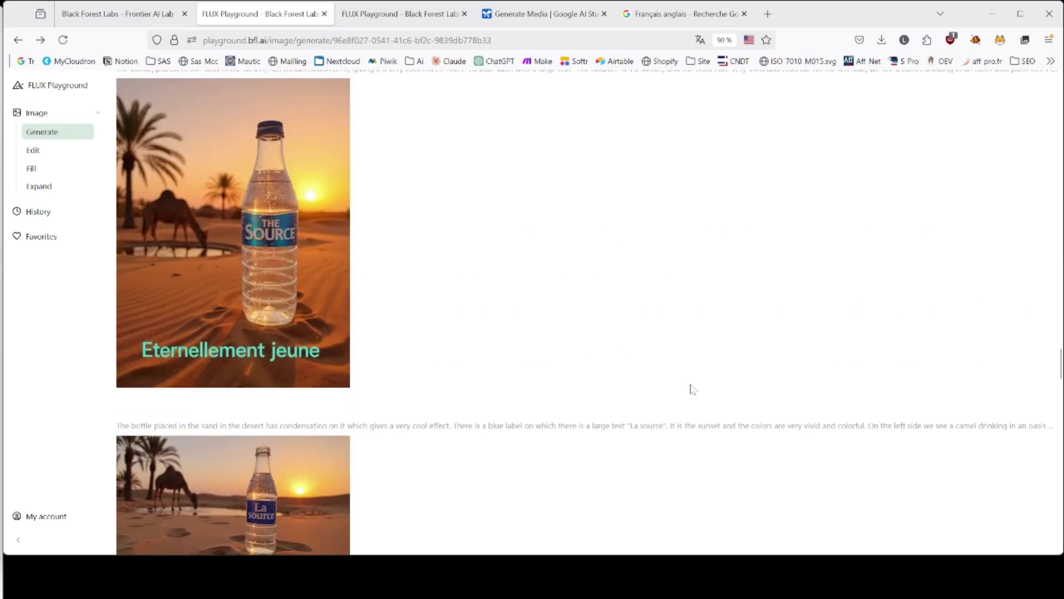
{"action": "scroll", "coordinate": [560, 311], "scroll_direction": "up", "scroll_amount": 5}
{"action": "scroll", "coordinate": [559, 304], "scroll_direction": "up", "scroll_amount": 4}
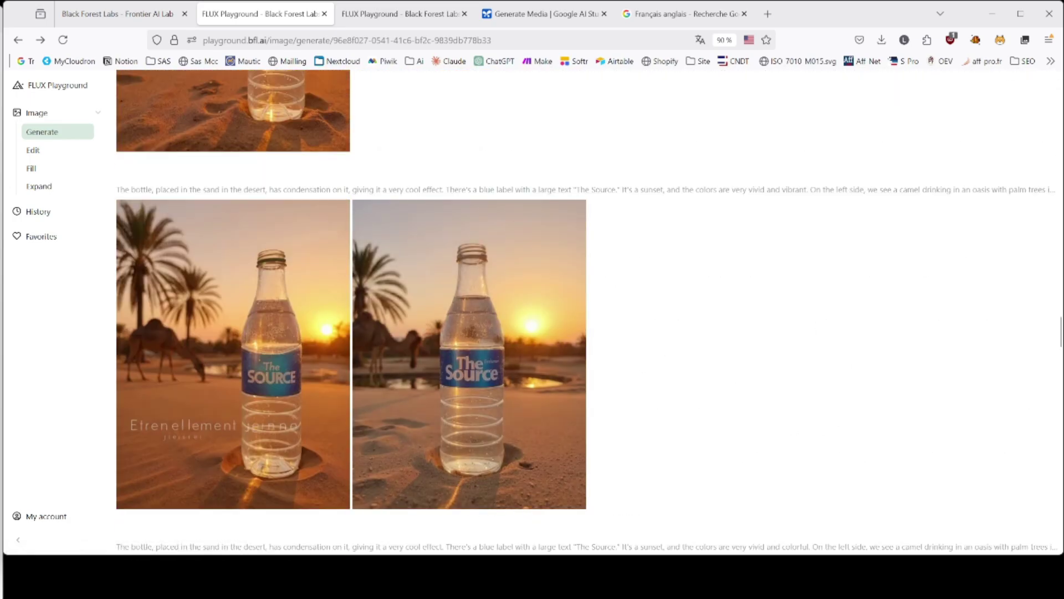